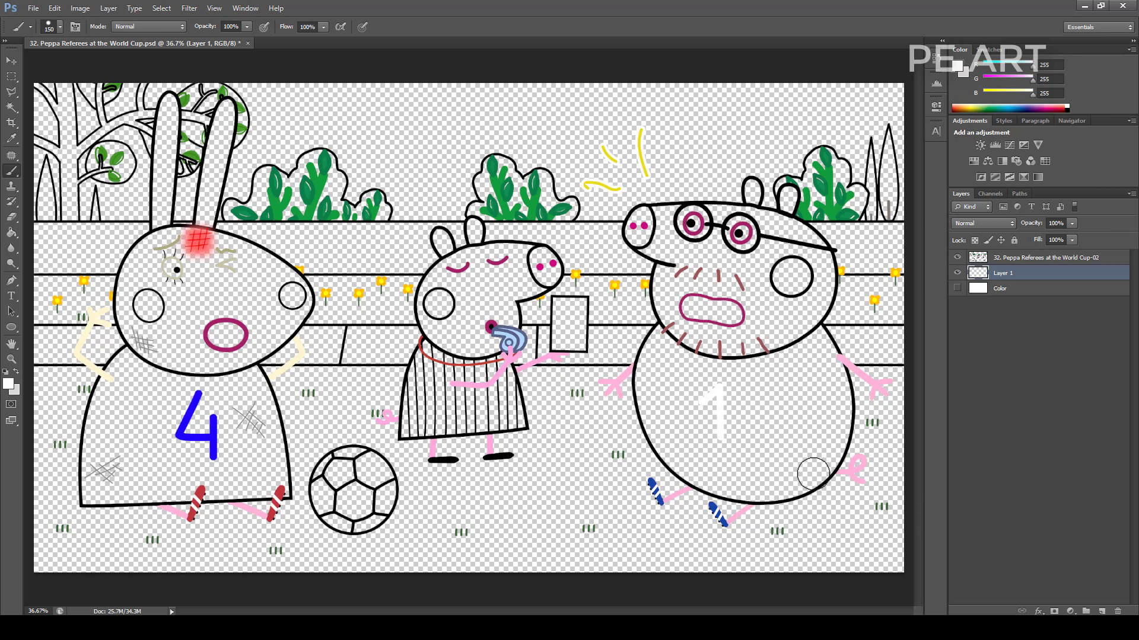
Fill the large pig's number 1 shirt with blue sampled from its sock, reducing the brush size for the edges
{"action": "left_click", "coordinate": [717, 515], "text": "alt"}
{"action": "key", "text": "bracketleft"}
{"action": "key", "text": "bracketleft"}
{"action": "mouse_move", "coordinate": [802, 432]}
{"action": "left_mouse_down"}
{"action": "mouse_move", "coordinate": [687, 408]}
{"action": "mouse_move", "coordinate": [807, 383]}
{"action": "mouse_move", "coordinate": [805, 451]}
{"action": "mouse_move", "coordinate": [828, 414]}
{"action": "mouse_move", "coordinate": [711, 450]}
{"action": "mouse_move", "coordinate": [762, 439]}
{"action": "mouse_move", "coordinate": [766, 470]}
{"action": "mouse_move", "coordinate": [785, 478]}
{"action": "mouse_move", "coordinate": [692, 456]}
{"action": "mouse_move", "coordinate": [662, 365]}
{"action": "mouse_move", "coordinate": [829, 373]}
{"action": "mouse_move", "coordinate": [819, 457]}
{"action": "mouse_move", "coordinate": [747, 485]}
{"action": "mouse_move", "coordinate": [666, 423]}
{"action": "mouse_move", "coordinate": [653, 358]}
{"action": "mouse_move", "coordinate": [694, 373]}
{"action": "mouse_move", "coordinate": [703, 355]}
{"action": "mouse_move", "coordinate": [760, 339]}
{"action": "mouse_move", "coordinate": [733, 346]}
{"action": "mouse_move", "coordinate": [807, 296]}
{"action": "mouse_move", "coordinate": [841, 363]}
{"action": "mouse_move", "coordinate": [853, 441]}
{"action": "mouse_move", "coordinate": [840, 481]}
{"action": "mouse_move", "coordinate": [787, 540]}
{"action": "mouse_move", "coordinate": [829, 505]}
{"action": "mouse_move", "coordinate": [783, 547]}
{"action": "mouse_move", "coordinate": [691, 562]}
{"action": "mouse_move", "coordinate": [623, 547]}
{"action": "mouse_move", "coordinate": [580, 522]}
{"action": "mouse_move", "coordinate": [677, 537]}
{"action": "mouse_move", "coordinate": [540, 501]}
{"action": "mouse_move", "coordinate": [522, 460]}
{"action": "left_mouse_up"}
{"action": "scroll", "coordinate": [848, 391], "scroll_direction": "up", "scroll_amount": 5}
{"action": "key", "text": "bracketleft"}
{"action": "key", "text": "bracketleft"}
{"action": "key", "text": "bracketleft"}
{"action": "key", "text": "bracketleft"}
{"action": "scroll", "coordinate": [620, 533], "scroll_direction": "up", "scroll_amount": 1}
{"action": "mouse_move", "coordinate": [491, 419]}
{"action": "left_mouse_down"}
{"action": "mouse_move", "coordinate": [478, 368]}
{"action": "mouse_move", "coordinate": [483, 297]}
{"action": "mouse_move", "coordinate": [490, 335]}
{"action": "mouse_move", "coordinate": [492, 282]}
{"action": "mouse_move", "coordinate": [512, 244]}
{"action": "mouse_move", "coordinate": [502, 263]}
{"action": "mouse_move", "coordinate": [520, 255]}
{"action": "mouse_move", "coordinate": [566, 289]}
{"action": "mouse_move", "coordinate": [516, 271]}
{"action": "mouse_move", "coordinate": [679, 317]}
{"action": "mouse_move", "coordinate": [676, 307]}
{"action": "mouse_move", "coordinate": [582, 295]}
{"action": "left_mouse_up"}
{"action": "left_click_drag", "start_coordinate": [760, 333], "coordinate": [622, 382]}
Sample black from the outline and paint the inside of the large pig's mouth with a size 35 brush
{"action": "left_click", "coordinate": [473, 338], "text": "alt"}
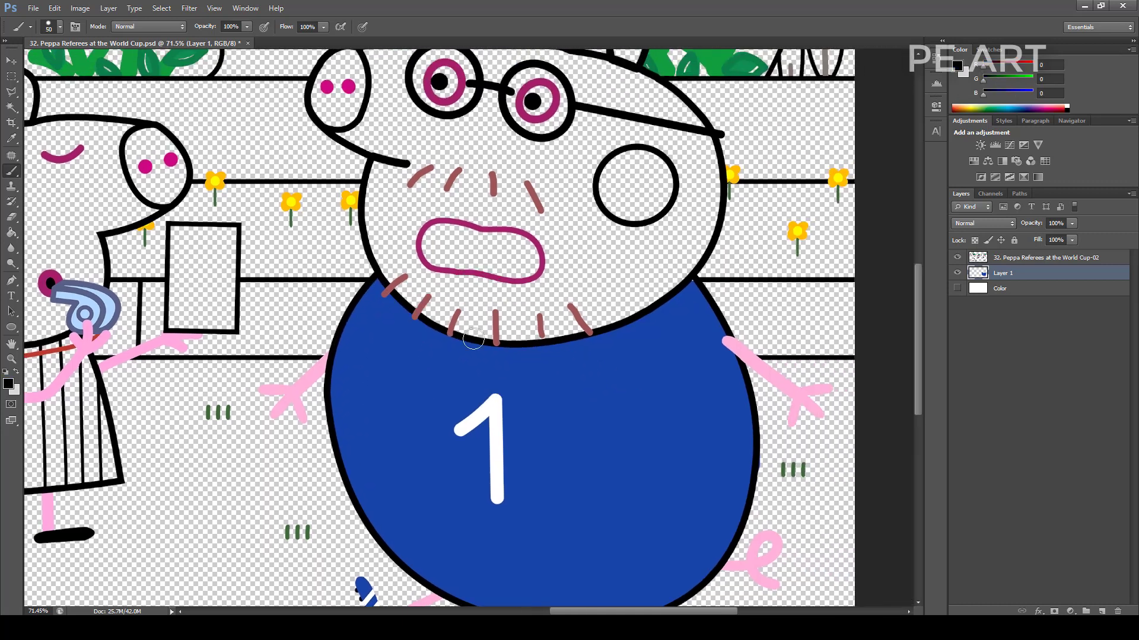
{"action": "key", "text": "bracketleft"}
{"action": "key", "text": "bracketleft"}
{"action": "key", "text": "bracketleft"}
{"action": "mouse_move", "coordinate": [483, 246]}
{"action": "left_mouse_down"}
{"action": "mouse_move", "coordinate": [516, 252]}
{"action": "mouse_move", "coordinate": [429, 232]}
{"action": "mouse_move", "coordinate": [427, 256]}
{"action": "mouse_move", "coordinate": [534, 268]}
{"action": "mouse_move", "coordinate": [497, 257]}
{"action": "mouse_move", "coordinate": [534, 252]}
{"action": "mouse_move", "coordinate": [508, 239]}
{"action": "mouse_move", "coordinate": [480, 245]}
{"action": "left_mouse_up"}
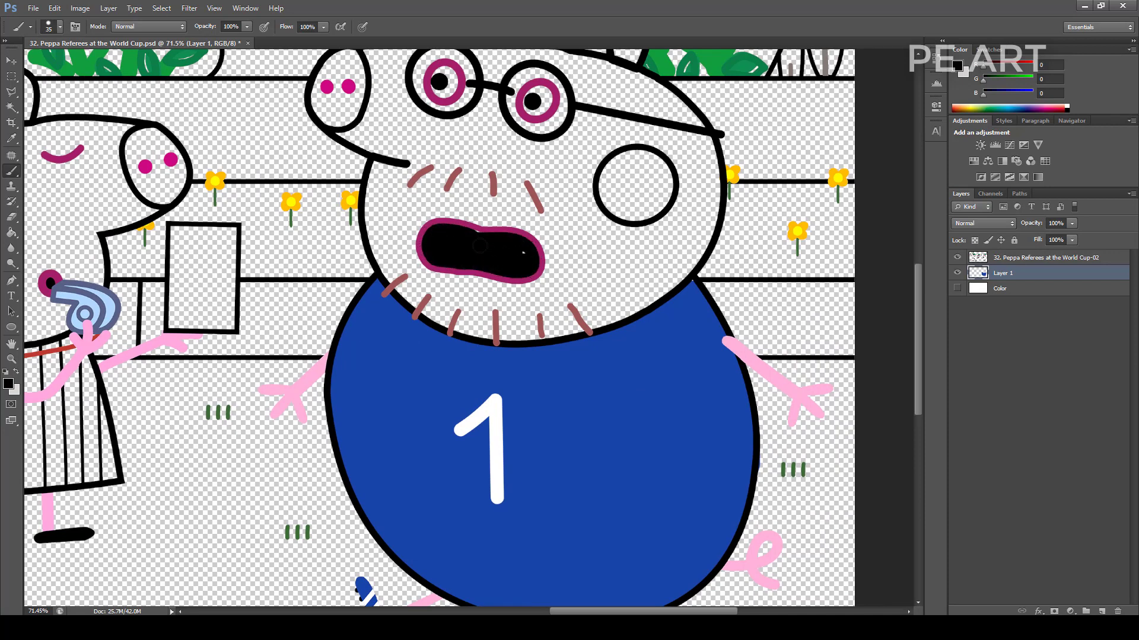
Paint the large pig's cheek magenta, and fill its eyes with white sampled from the shirt number
{"action": "left_click", "coordinate": [1054, 108]}
{"action": "scroll", "coordinate": [612, 181], "scroll_direction": "up", "scroll_amount": 2}
{"action": "mouse_move", "coordinate": [616, 178]}
{"action": "left_mouse_down"}
{"action": "mouse_move", "coordinate": [641, 165]}
{"action": "mouse_move", "coordinate": [654, 191]}
{"action": "mouse_move", "coordinate": [601, 211]}
{"action": "mouse_move", "coordinate": [600, 166]}
{"action": "mouse_move", "coordinate": [583, 202]}
{"action": "mouse_move", "coordinate": [616, 230]}
{"action": "mouse_move", "coordinate": [653, 206]}
{"action": "mouse_move", "coordinate": [541, 283]}
{"action": "left_mouse_up"}
{"action": "left_click", "coordinate": [458, 515], "text": "alt"}
{"action": "left_click_drag", "start_coordinate": [501, 159], "coordinate": [518, 142]}
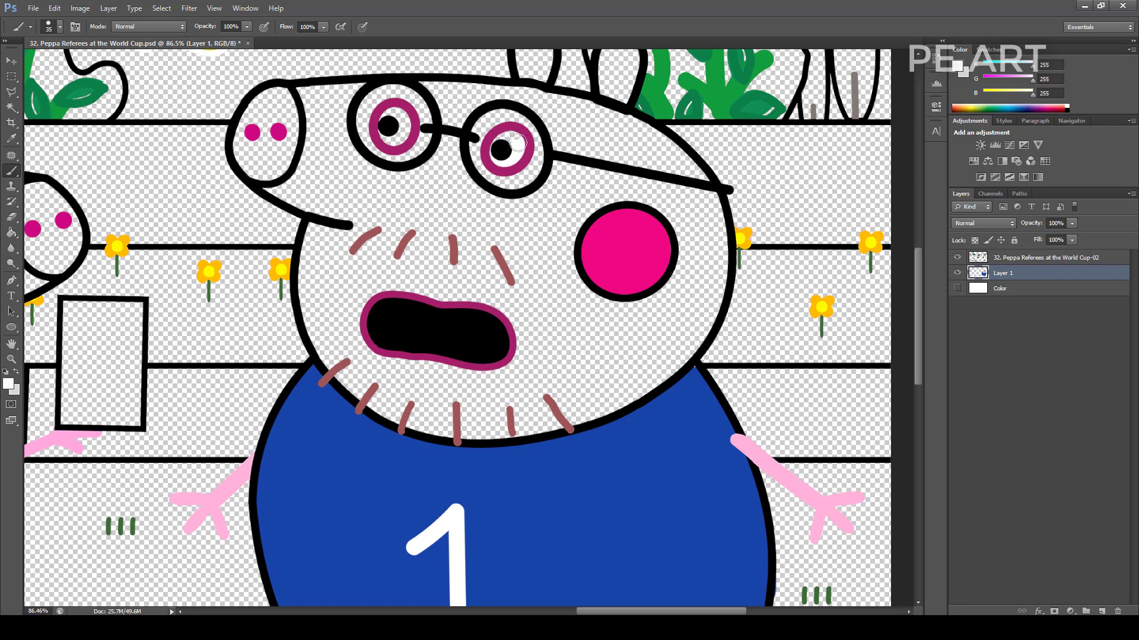
Add a layer directly above the Color layer and paint the large pig's face in the pink sampled from its arm
{"action": "scroll", "coordinate": [514, 252], "scroll_direction": "down", "scroll_amount": 4}
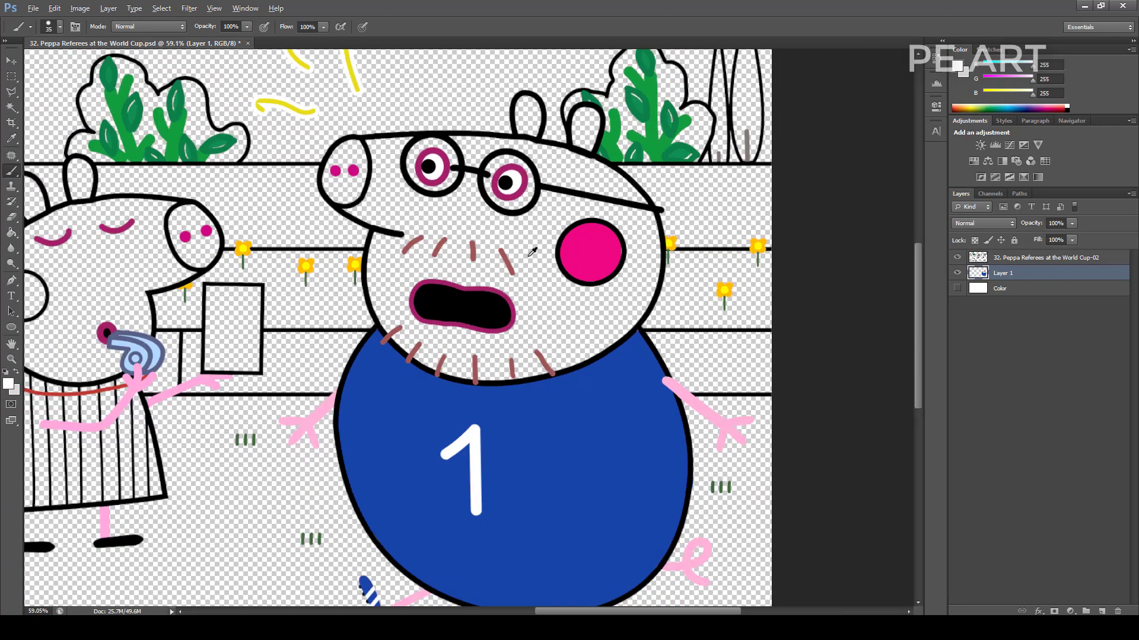
{"action": "left_click", "coordinate": [1031, 288]}
{"action": "left_click", "coordinate": [1101, 611]}
{"action": "left_click", "coordinate": [670, 380], "text": "alt"}
{"action": "key", "text": "bracketright"}
{"action": "key", "text": "bracketright"}
{"action": "key", "text": "bracketright"}
{"action": "key", "text": "bracketright"}
{"action": "key", "text": "bracketright"}
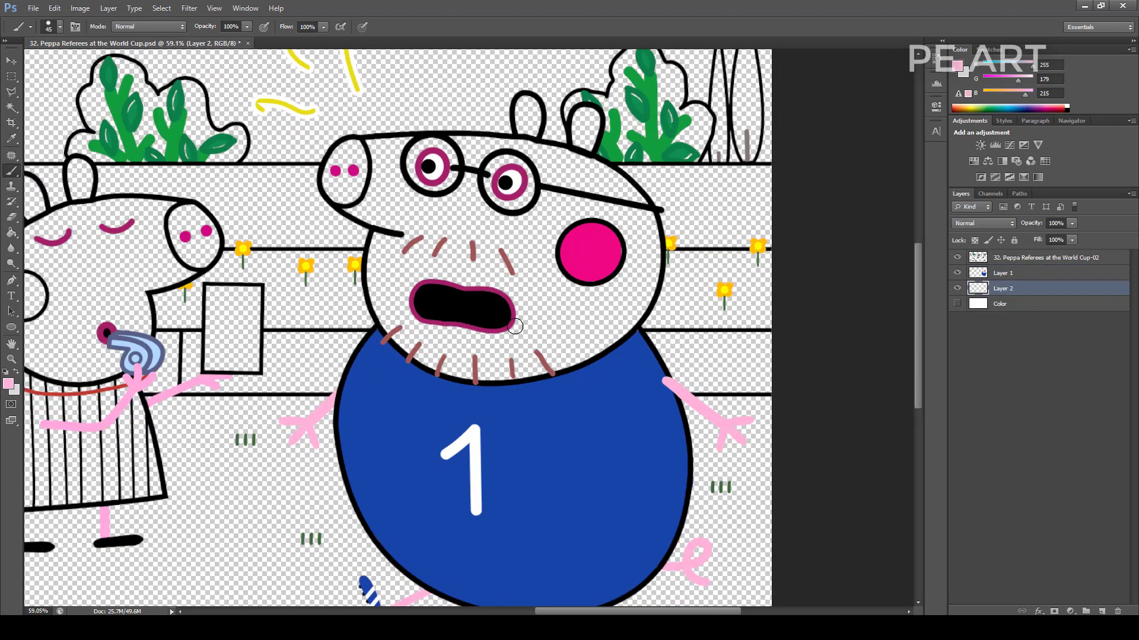
{"action": "mouse_move", "coordinate": [497, 337]}
{"action": "left_mouse_down"}
{"action": "mouse_move", "coordinate": [467, 348]}
{"action": "mouse_move", "coordinate": [525, 370]}
{"action": "mouse_move", "coordinate": [395, 327]}
{"action": "mouse_move", "coordinate": [584, 350]}
{"action": "mouse_move", "coordinate": [627, 320]}
{"action": "mouse_move", "coordinate": [646, 225]}
{"action": "mouse_move", "coordinate": [593, 291]}
{"action": "mouse_move", "coordinate": [415, 266]}
{"action": "mouse_move", "coordinate": [475, 224]}
{"action": "mouse_move", "coordinate": [406, 279]}
{"action": "mouse_move", "coordinate": [382, 255]}
{"action": "mouse_move", "coordinate": [415, 257]}
{"action": "mouse_move", "coordinate": [347, 150]}
{"action": "mouse_move", "coordinate": [439, 155]}
{"action": "mouse_move", "coordinate": [498, 197]}
{"action": "left_mouse_up"}
Erase the stray pink around the large pig's snout and paint the rest of its head and ears pink
{"action": "key", "text": "e"}
{"action": "left_click_drag", "start_coordinate": [354, 232], "coordinate": [330, 214]}
{"action": "key", "text": "b"}
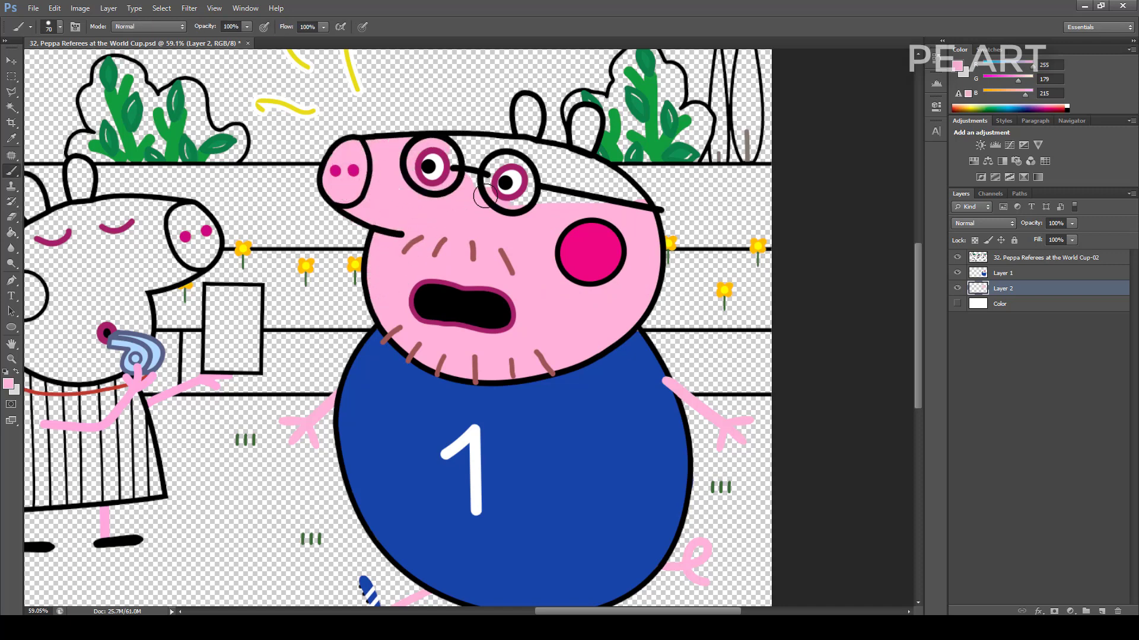
{"action": "mouse_move", "coordinate": [595, 199]}
{"action": "left_mouse_down"}
{"action": "mouse_move", "coordinate": [475, 157]}
{"action": "mouse_move", "coordinate": [508, 151]}
{"action": "mouse_move", "coordinate": [555, 182]}
{"action": "mouse_move", "coordinate": [606, 183]}
{"action": "mouse_move", "coordinate": [585, 170]}
{"action": "mouse_move", "coordinate": [593, 130]}
{"action": "mouse_move", "coordinate": [524, 104]}
{"action": "left_mouse_up"}
{"action": "key", "text": "bracketleft"}
{"action": "key", "text": "bracketleft"}
{"action": "key", "text": "bracketleft"}
Paint the referee pig's cheek in pink RGB 255, 65, 155
{"action": "key", "text": "ctrl+0"}
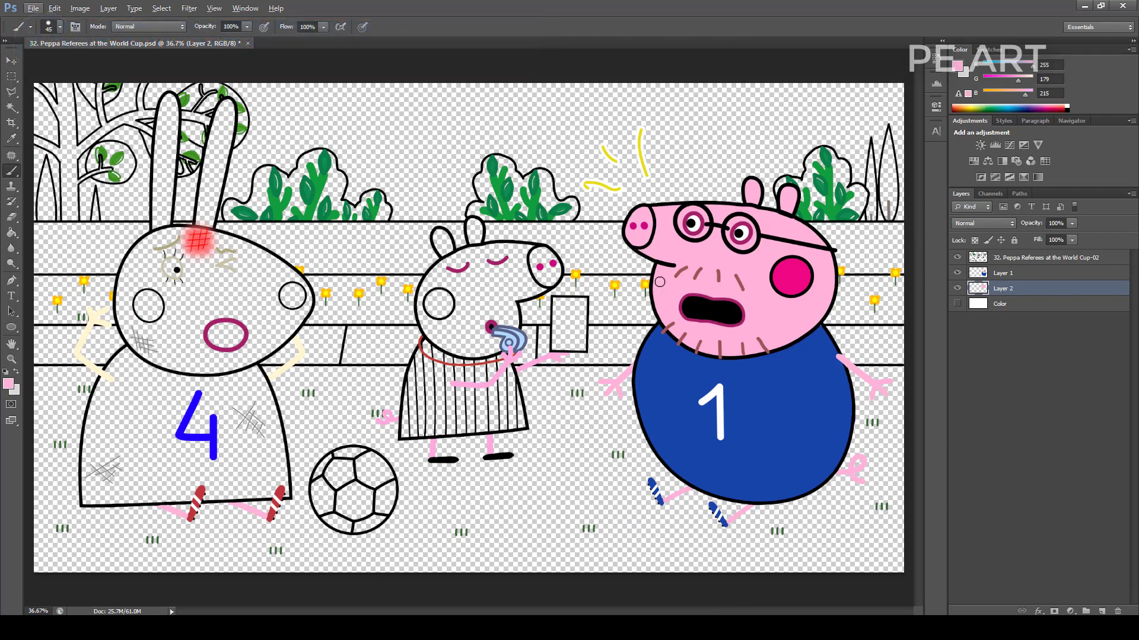
{"action": "scroll", "coordinate": [517, 309], "scroll_direction": "up", "scroll_amount": 8}
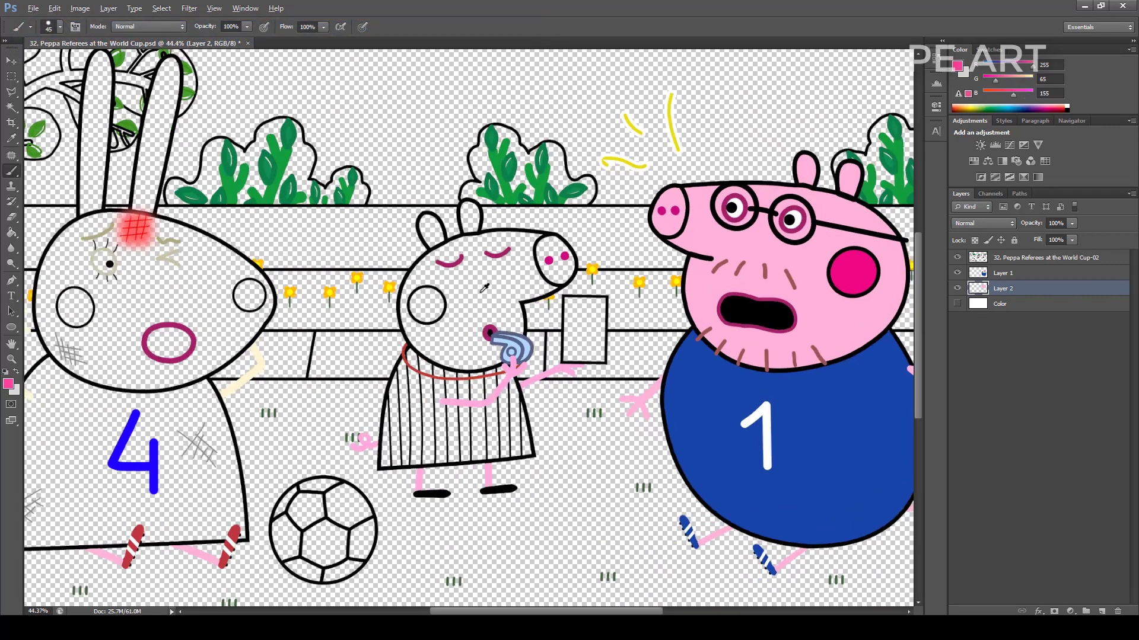
{"action": "mouse_move", "coordinate": [408, 299]}
{"action": "left_mouse_down"}
{"action": "mouse_move", "coordinate": [388, 325]}
{"action": "mouse_move", "coordinate": [413, 329]}
{"action": "mouse_move", "coordinate": [423, 311]}
{"action": "mouse_move", "coordinate": [413, 294]}
{"action": "mouse_move", "coordinate": [382, 305]}
{"action": "left_mouse_up"}
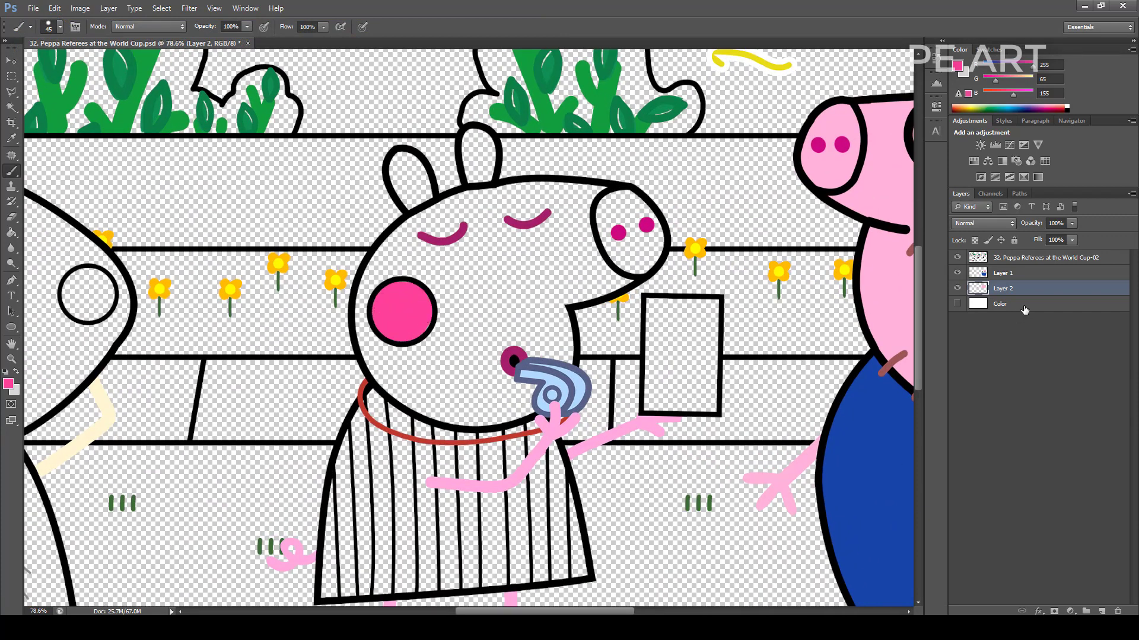
Add a layer directly above the Color layer and paint the referee pig's head and ears in pink sampled from its arm
{"action": "left_click", "coordinate": [1025, 309]}
{"action": "left_click", "coordinate": [1102, 612]}
{"action": "left_click", "coordinate": [528, 465], "text": "alt"}
{"action": "key", "text": "bracketright"}
{"action": "key", "text": "bracketright"}
{"action": "key", "text": "bracketright"}
{"action": "mouse_move", "coordinate": [405, 347]}
{"action": "left_mouse_down"}
{"action": "mouse_move", "coordinate": [508, 373]}
{"action": "mouse_move", "coordinate": [520, 384]}
{"action": "mouse_move", "coordinate": [514, 407]}
{"action": "mouse_move", "coordinate": [471, 411]}
{"action": "mouse_move", "coordinate": [387, 369]}
{"action": "mouse_move", "coordinate": [418, 395]}
{"action": "mouse_move", "coordinate": [378, 324]}
{"action": "mouse_move", "coordinate": [374, 340]}
{"action": "mouse_move", "coordinate": [377, 275]}
{"action": "mouse_move", "coordinate": [411, 239]}
{"action": "mouse_move", "coordinate": [386, 276]}
{"action": "mouse_move", "coordinate": [597, 234]}
{"action": "mouse_move", "coordinate": [499, 305]}
{"action": "mouse_move", "coordinate": [556, 258]}
{"action": "mouse_move", "coordinate": [520, 319]}
{"action": "mouse_move", "coordinate": [549, 356]}
{"action": "mouse_move", "coordinate": [558, 336]}
{"action": "mouse_move", "coordinate": [520, 311]}
{"action": "mouse_move", "coordinate": [601, 281]}
{"action": "mouse_move", "coordinate": [649, 245]}
{"action": "mouse_move", "coordinate": [638, 214]}
{"action": "mouse_move", "coordinate": [625, 236]}
{"action": "mouse_move", "coordinate": [530, 221]}
{"action": "mouse_move", "coordinate": [602, 201]}
{"action": "mouse_move", "coordinate": [506, 200]}
{"action": "mouse_move", "coordinate": [442, 217]}
{"action": "mouse_move", "coordinate": [509, 220]}
{"action": "left_mouse_up"}
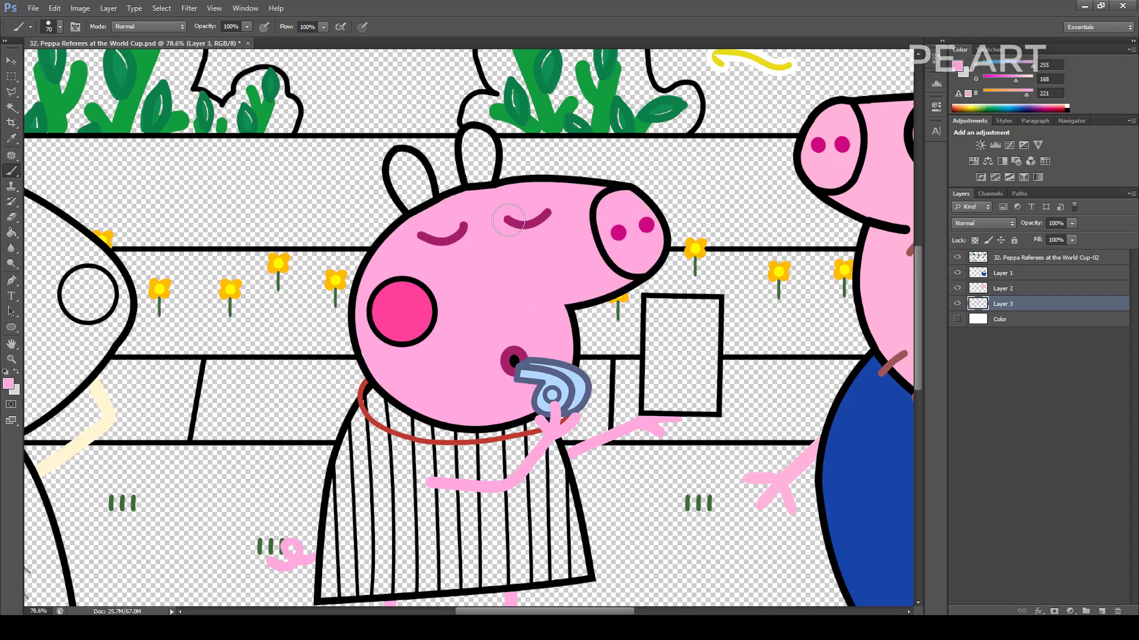
{"action": "mouse_move", "coordinate": [486, 176]}
{"action": "left_mouse_down"}
{"action": "mouse_move", "coordinate": [486, 143]}
{"action": "mouse_move", "coordinate": [470, 138]}
{"action": "mouse_move", "coordinate": [474, 177]}
{"action": "mouse_move", "coordinate": [430, 205]}
{"action": "mouse_move", "coordinate": [411, 166]}
{"action": "mouse_move", "coordinate": [395, 162]}
{"action": "mouse_move", "coordinate": [416, 209]}
{"action": "mouse_move", "coordinate": [409, 160]}
{"action": "left_mouse_up"}
Add another layer above the Color layer and paint the front-edge stripe of the referee's dress in dark grey RGB 22, 22, 22
{"action": "left_click_drag", "start_coordinate": [502, 300], "coordinate": [482, 187]}
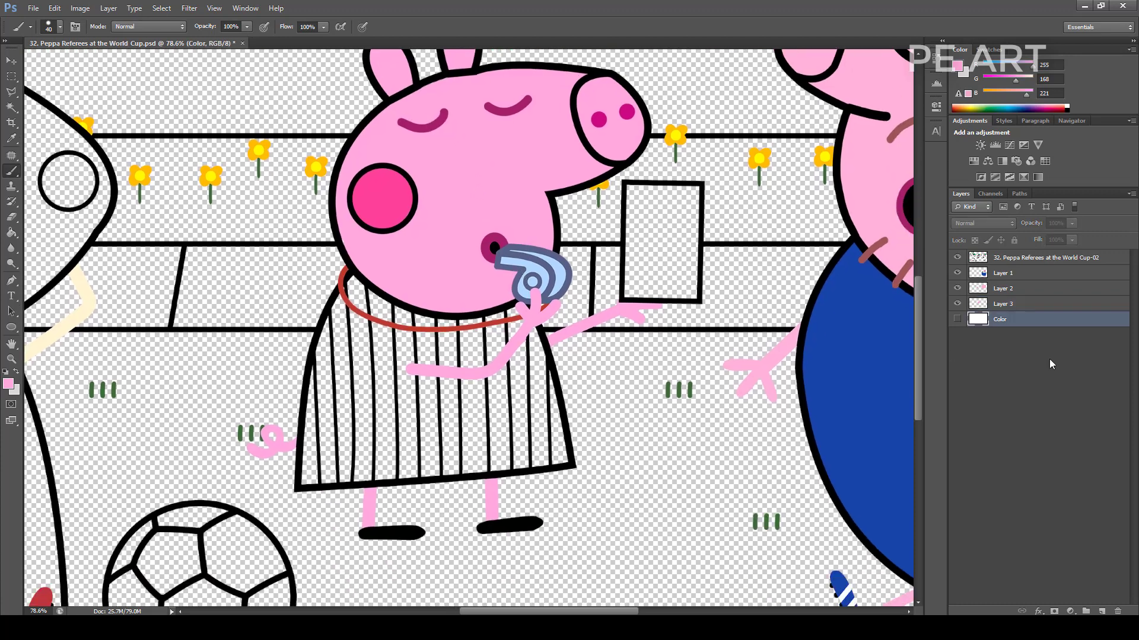
{"action": "left_click", "coordinate": [1102, 611]}
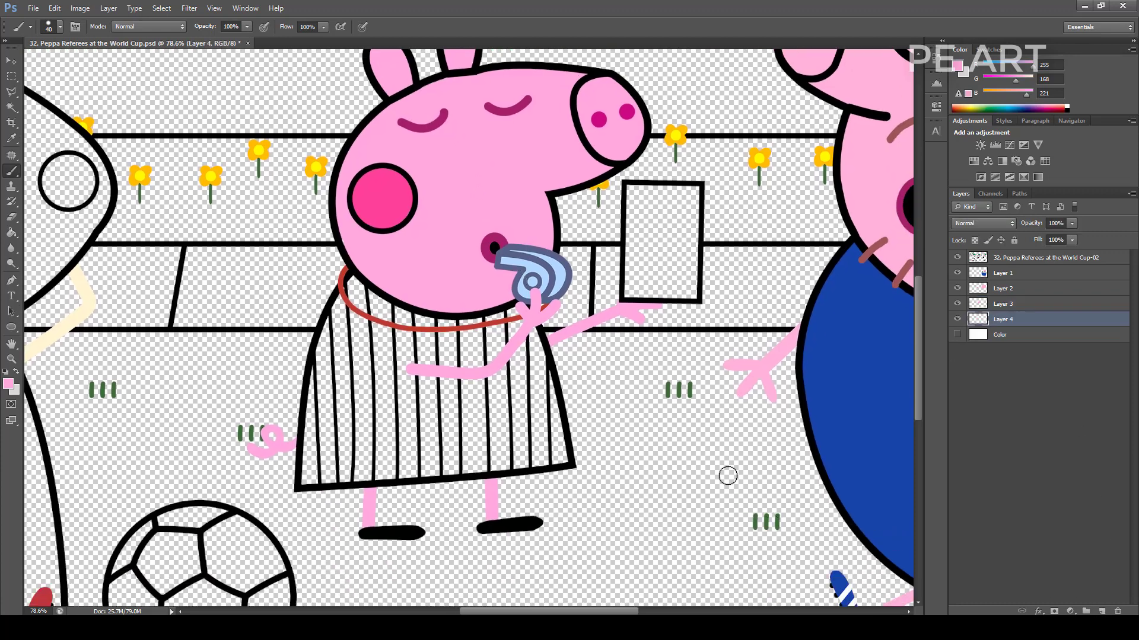
{"action": "left_click", "coordinate": [557, 452], "text": "alt"}
{"action": "scroll", "coordinate": [558, 442], "scroll_direction": "up", "scroll_amount": 4}
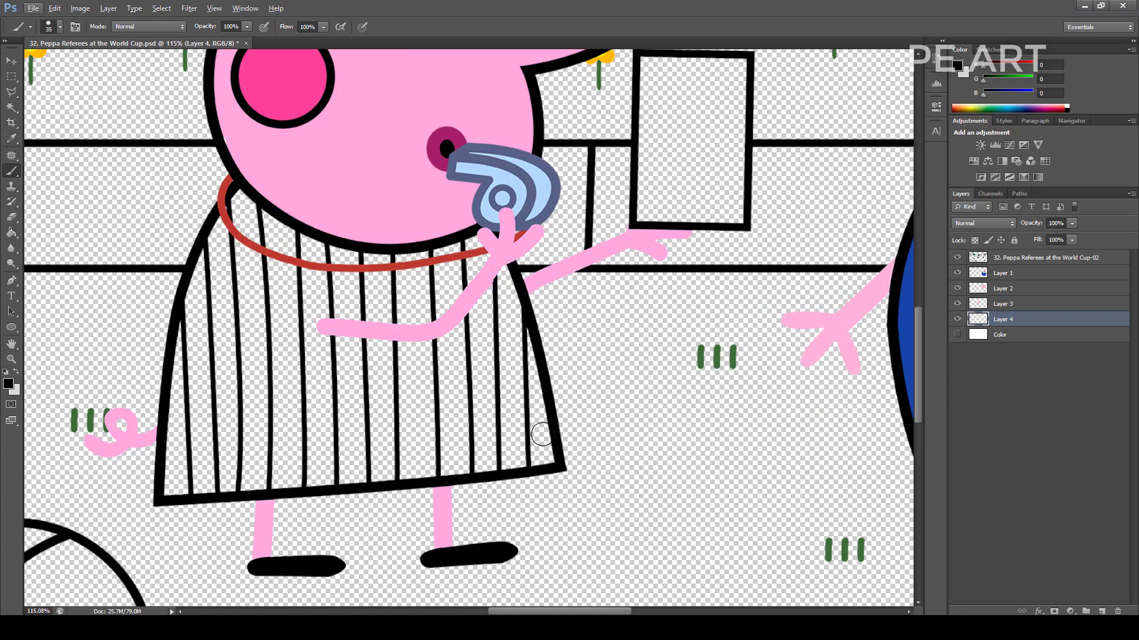
{"action": "left_click", "coordinate": [957, 66]}
{"action": "key", "text": "Escape"}
{"action": "key", "text": "b"}
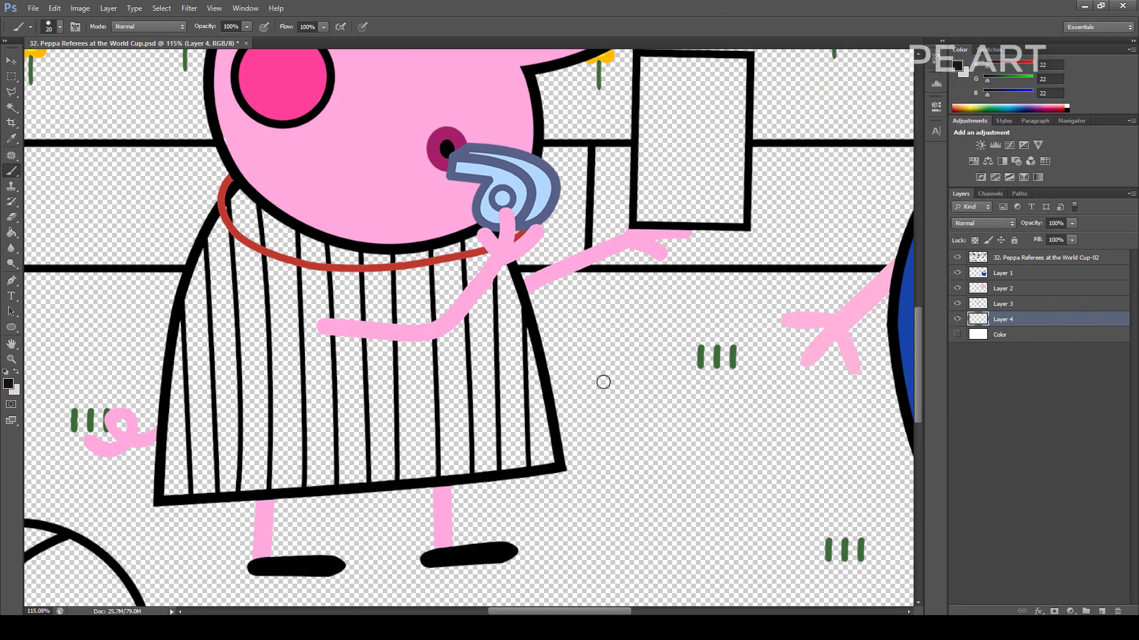
{"action": "mouse_move", "coordinate": [537, 386]}
{"action": "left_mouse_down"}
{"action": "mouse_move", "coordinate": [551, 458]}
{"action": "mouse_move", "coordinate": [538, 462]}
{"action": "mouse_move", "coordinate": [536, 386]}
{"action": "left_mouse_up"}
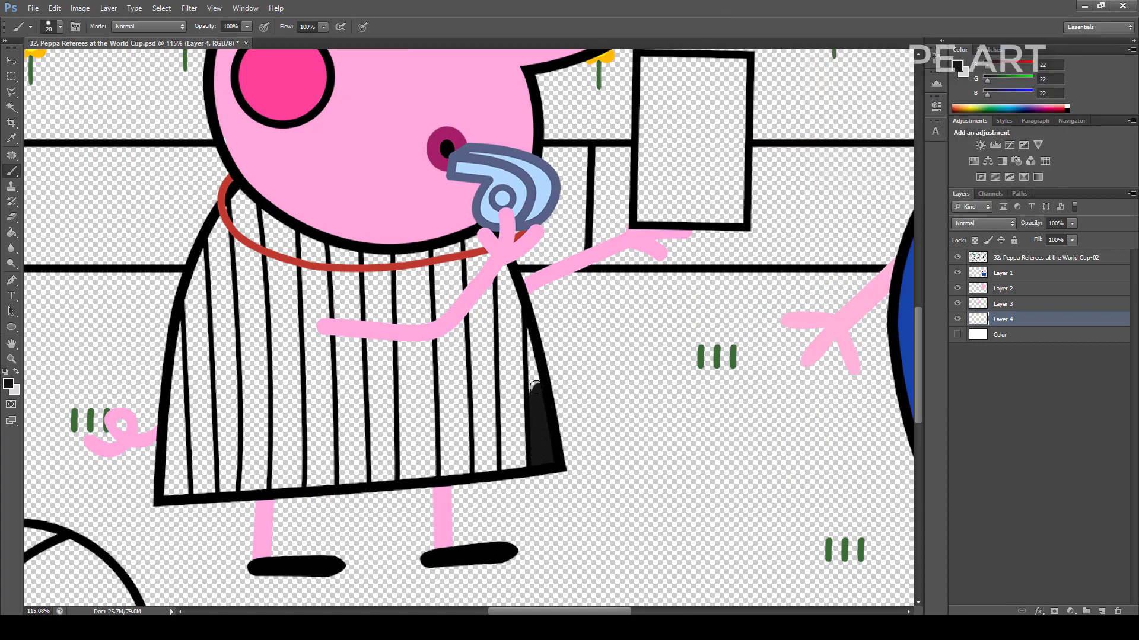
Paint alternate stripes of the referee's dress dark grey, from below the whistle to the stripe under the cheek
{"action": "mouse_move", "coordinate": [481, 239]}
{"action": "left_mouse_down"}
{"action": "mouse_move", "coordinate": [476, 333]}
{"action": "mouse_move", "coordinate": [452, 331]}
{"action": "mouse_move", "coordinate": [451, 291]}
{"action": "mouse_move", "coordinate": [484, 296]}
{"action": "mouse_move", "coordinate": [482, 280]}
{"action": "left_mouse_up"}
{"action": "key", "text": "e"}
{"action": "key", "text": "b"}
{"action": "key", "text": "]"}
{"action": "mouse_move", "coordinate": [486, 322]}
{"action": "left_mouse_down"}
{"action": "mouse_move", "coordinate": [482, 467]}
{"action": "mouse_move", "coordinate": [479, 364]}
{"action": "left_mouse_up"}
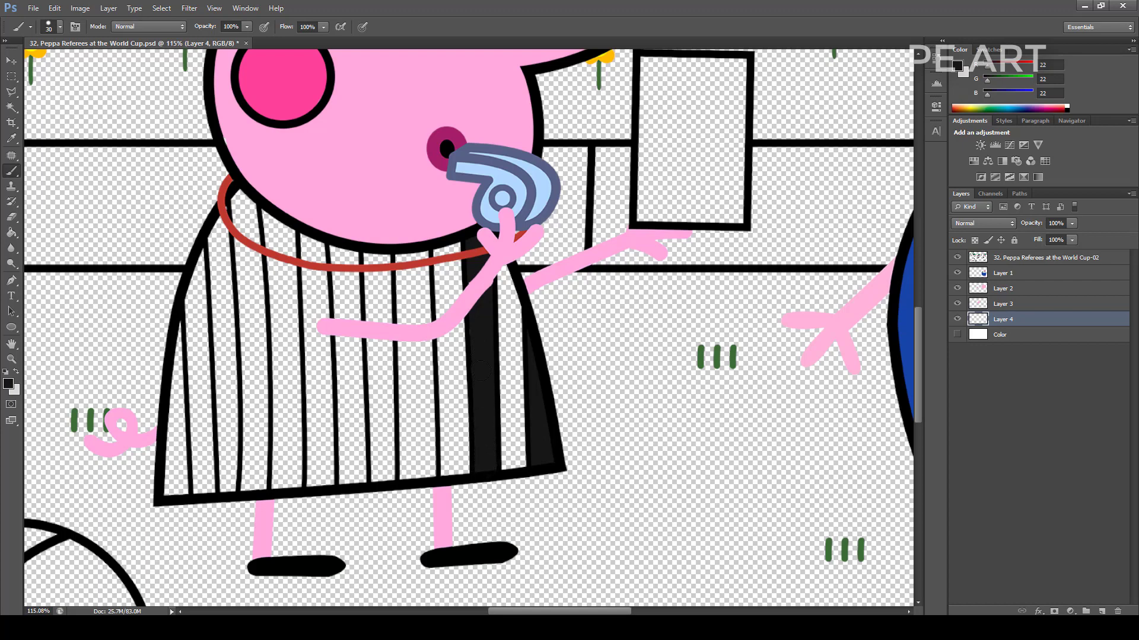
{"action": "mouse_move", "coordinate": [409, 256]}
{"action": "left_mouse_down"}
{"action": "mouse_move", "coordinate": [423, 470]}
{"action": "mouse_move", "coordinate": [421, 258]}
{"action": "mouse_move", "coordinate": [401, 377]}
{"action": "mouse_move", "coordinate": [409, 472]}
{"action": "mouse_move", "coordinate": [355, 403]}
{"action": "mouse_move", "coordinate": [343, 252]}
{"action": "mouse_move", "coordinate": [345, 408]}
{"action": "left_mouse_up"}
{"action": "left_click_drag", "start_coordinate": [286, 230], "coordinate": [293, 481]}
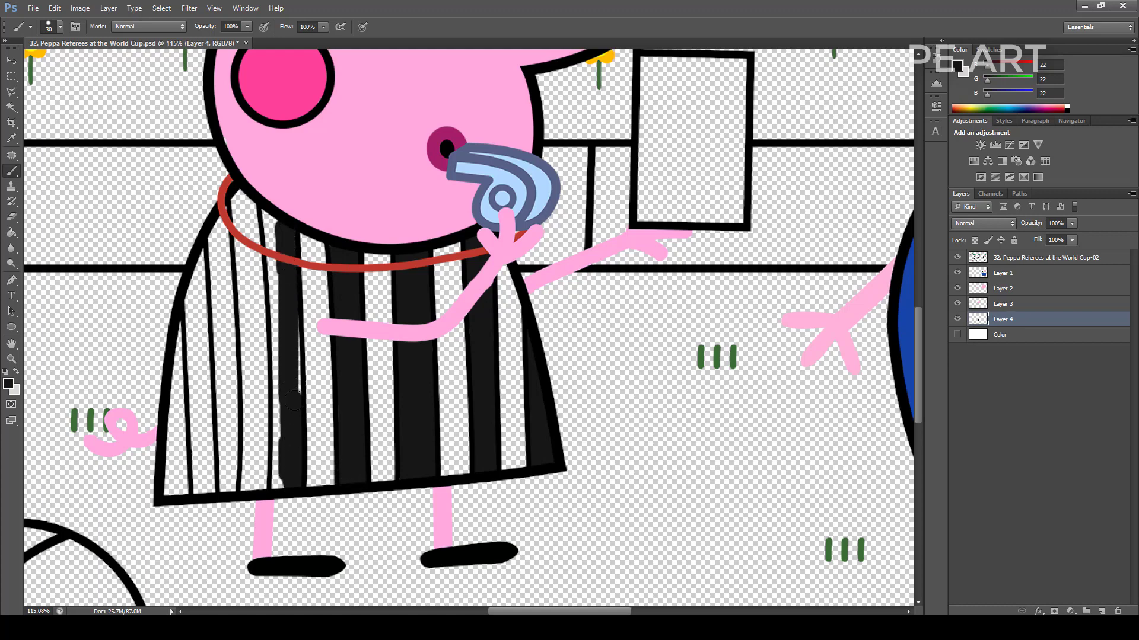
Clean up the stripe under the cheek and paint the remaining alternate stripes toward the tail dark grey
{"action": "key", "text": "e"}
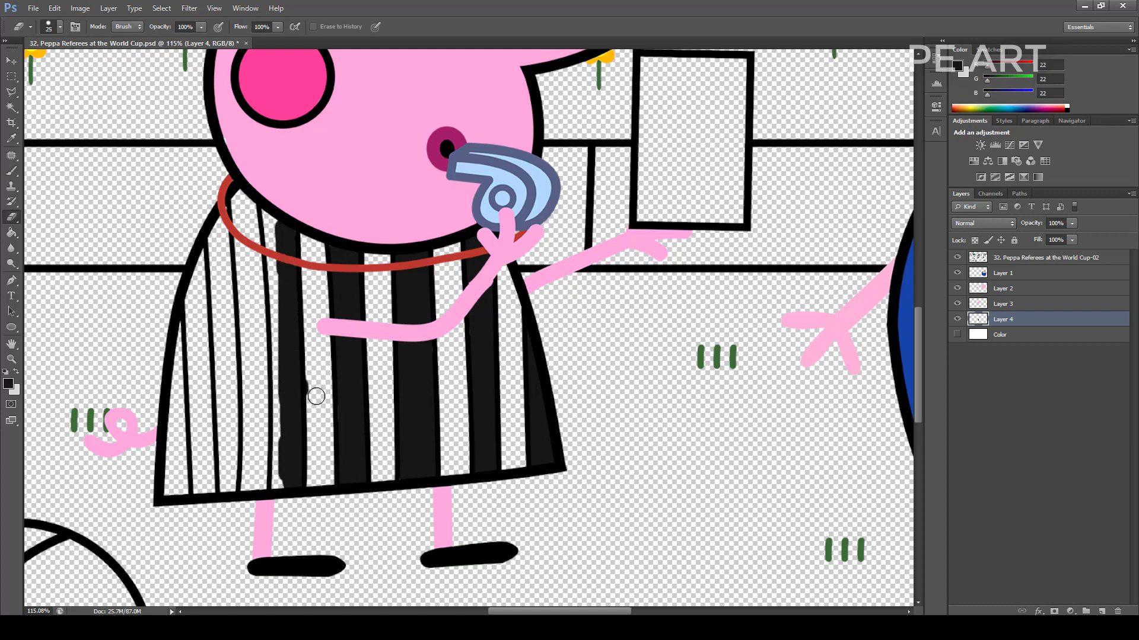
{"action": "key", "text": "b"}
{"action": "left_click_drag", "start_coordinate": [277, 431], "coordinate": [279, 474]}
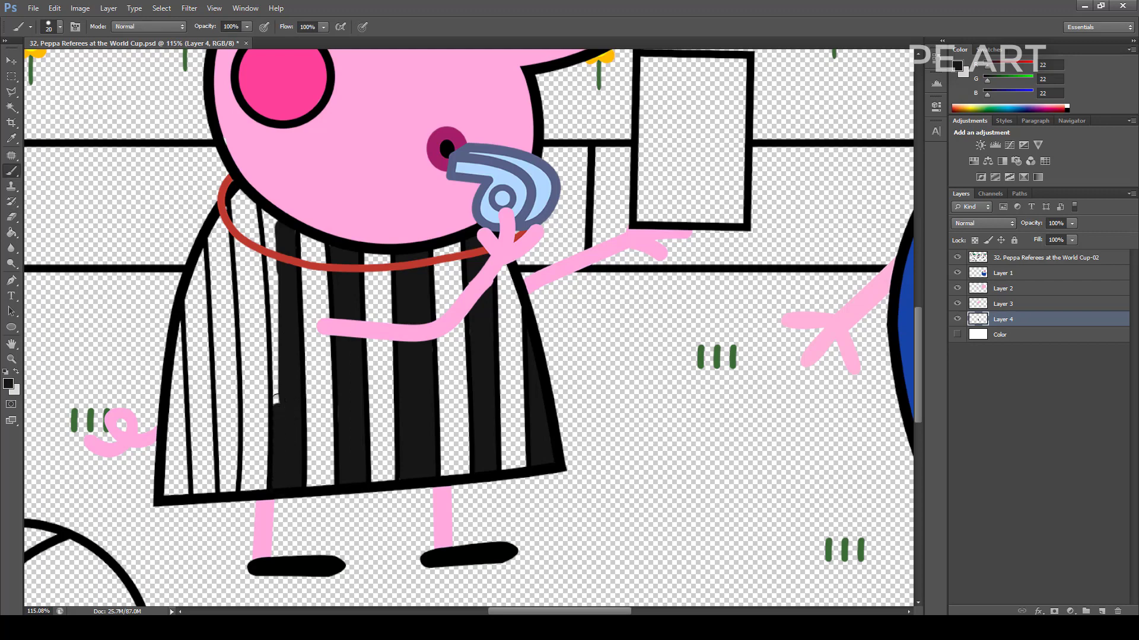
{"action": "mouse_move", "coordinate": [277, 399]}
{"action": "left_mouse_down"}
{"action": "mouse_move", "coordinate": [271, 206]}
{"action": "mouse_move", "coordinate": [276, 320]}
{"action": "mouse_move", "coordinate": [220, 267]}
{"action": "mouse_move", "coordinate": [215, 228]}
{"action": "mouse_move", "coordinate": [221, 372]}
{"action": "left_mouse_up"}
{"action": "mouse_move", "coordinate": [231, 271]}
{"action": "left_mouse_down"}
{"action": "mouse_move", "coordinate": [229, 495]}
{"action": "mouse_move", "coordinate": [221, 391]}
{"action": "left_mouse_up"}
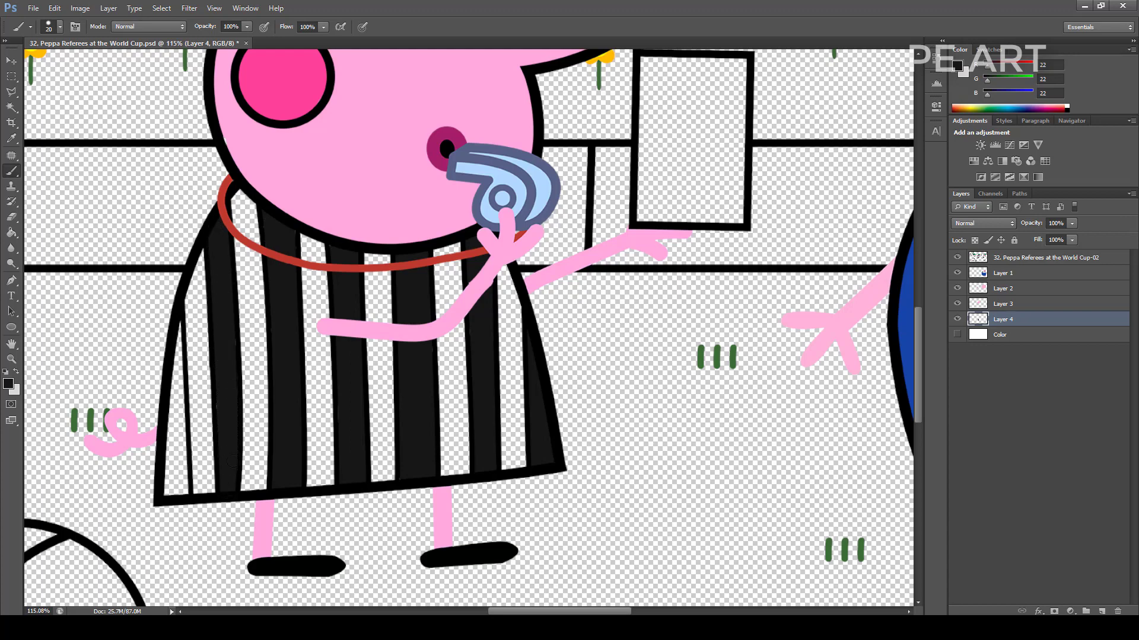
{"action": "key", "text": "e"}
{"action": "key", "text": "b"}
{"action": "mouse_move", "coordinate": [178, 337]}
{"action": "left_mouse_down"}
{"action": "mouse_move", "coordinate": [169, 482]}
{"action": "mouse_move", "coordinate": [171, 460]}
{"action": "mouse_move", "coordinate": [171, 492]}
{"action": "left_mouse_up"}
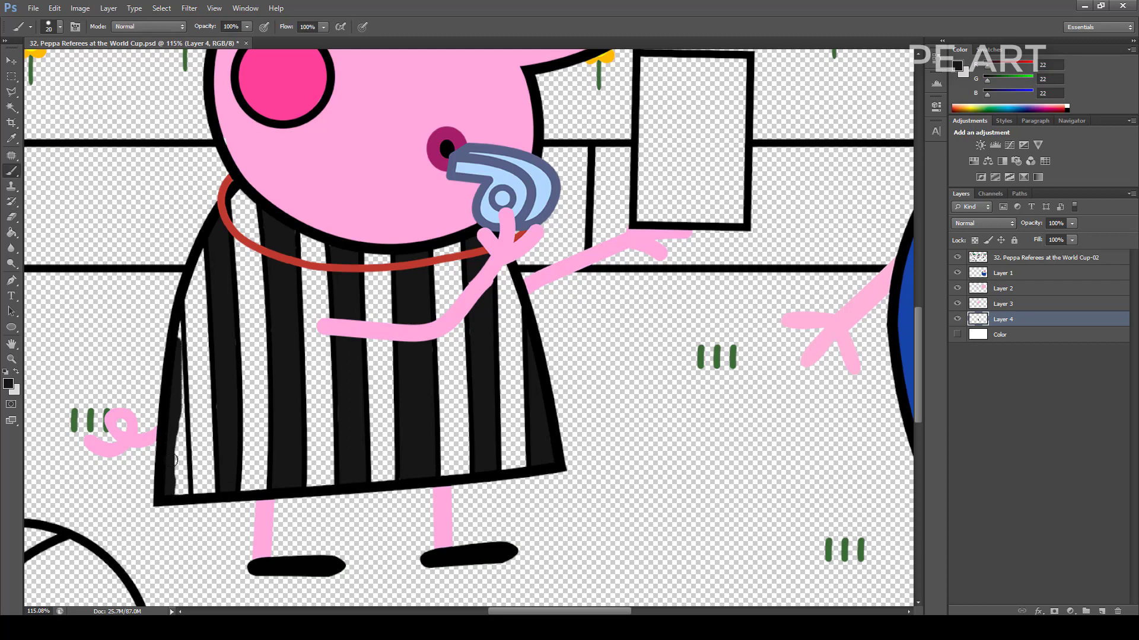
{"action": "left_click_drag", "start_coordinate": [181, 441], "coordinate": [181, 495]}
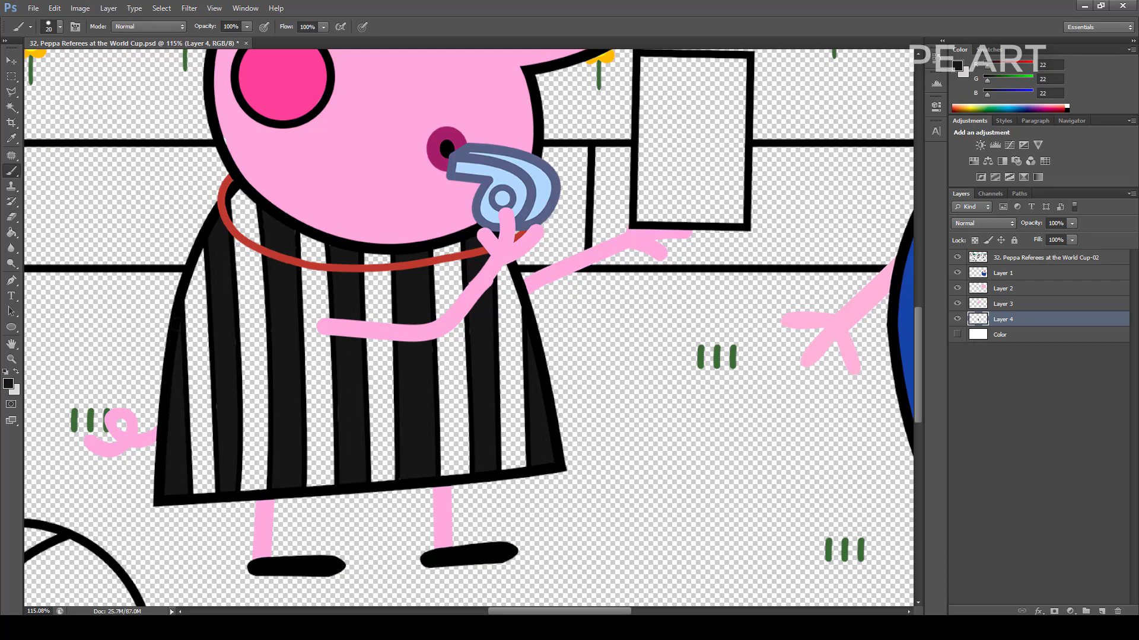
Add a layer above the Color layer and fill the dress's unpainted stripes with light grey RGB 238, 238, 238
{"action": "scroll", "coordinate": [312, 397], "scroll_direction": "down", "scroll_amount": 3}
{"action": "left_click", "coordinate": [1035, 341]}
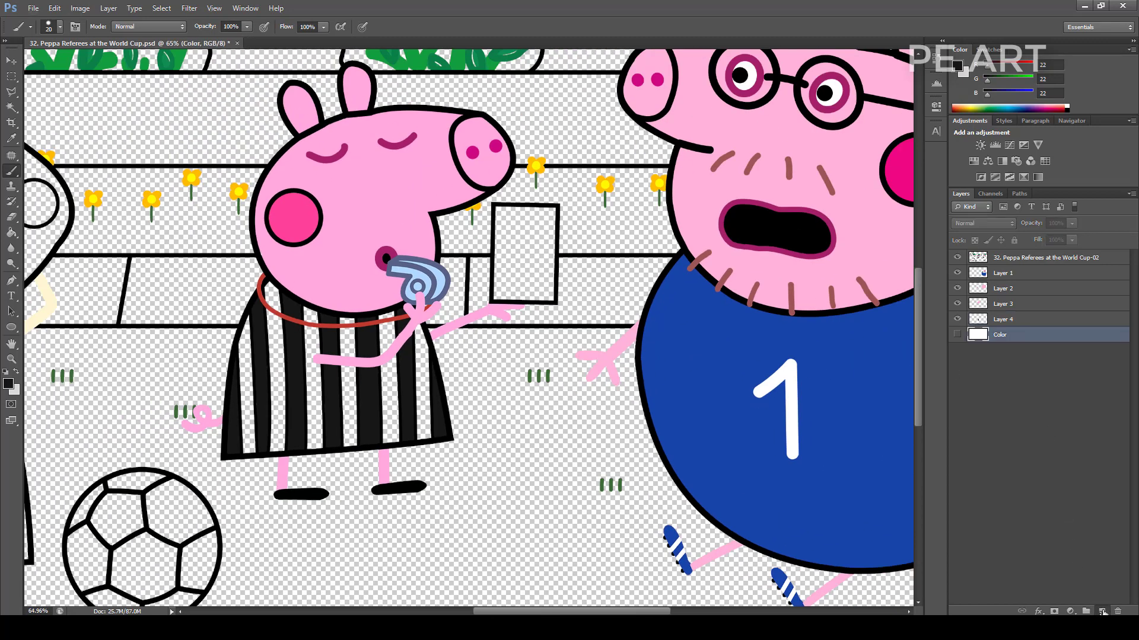
{"action": "left_click", "coordinate": [1101, 611]}
{"action": "left_click", "coordinate": [957, 65]}
{"action": "left_click", "coordinate": [733, 60]}
{"action": "left_click", "coordinate": [993, 44]}
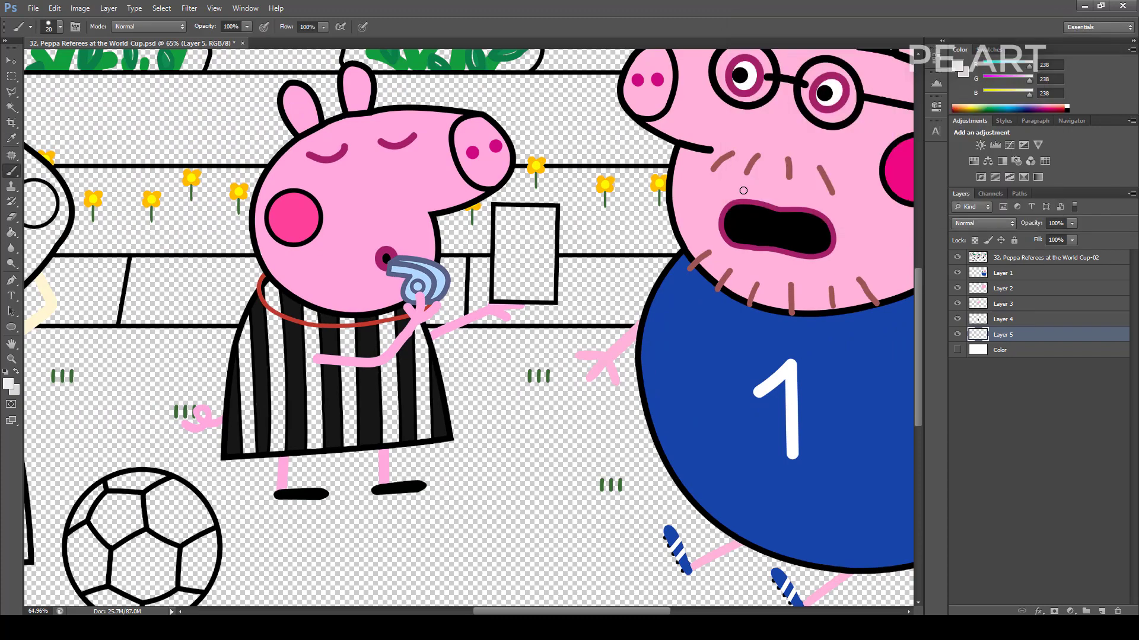
{"action": "left_click_drag", "start_coordinate": [256, 354], "coordinate": [249, 430]}
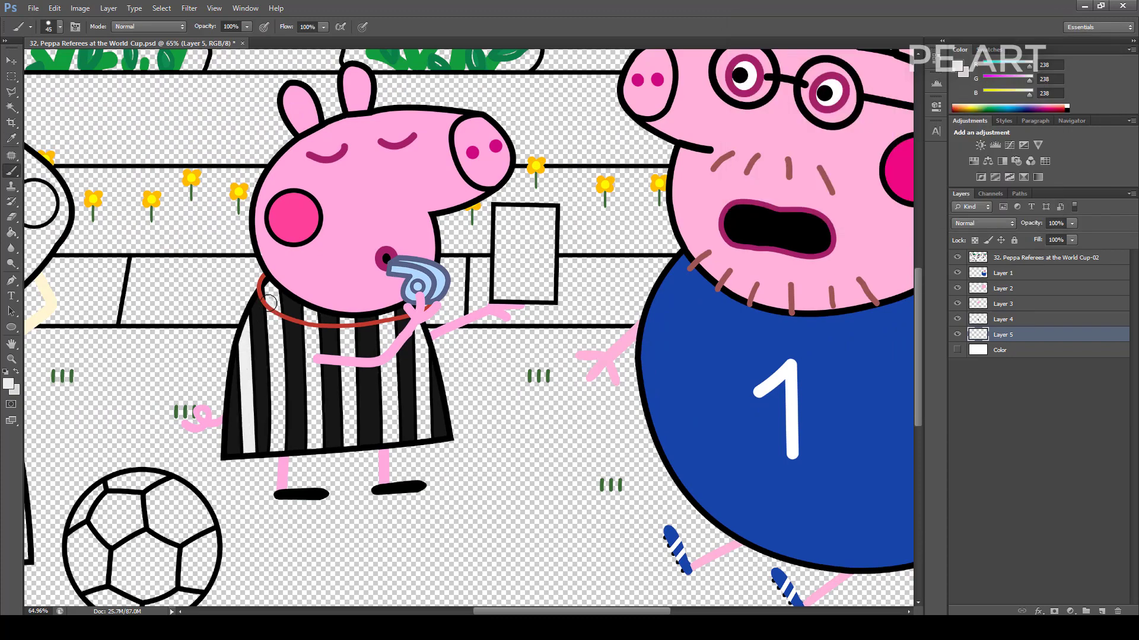
{"action": "mouse_move", "coordinate": [269, 303]}
{"action": "left_mouse_down"}
{"action": "mouse_move", "coordinate": [272, 445]}
{"action": "mouse_move", "coordinate": [310, 441]}
{"action": "mouse_move", "coordinate": [319, 302]}
{"action": "mouse_move", "coordinate": [321, 435]}
{"action": "mouse_move", "coordinate": [342, 397]}
{"action": "left_mouse_up"}
{"action": "mouse_move", "coordinate": [381, 346]}
{"action": "left_mouse_down"}
{"action": "mouse_move", "coordinate": [389, 441]}
{"action": "mouse_move", "coordinate": [385, 317]}
{"action": "mouse_move", "coordinate": [422, 418]}
{"action": "left_mouse_up"}
{"action": "scroll", "coordinate": [472, 437], "scroll_direction": "down", "scroll_amount": 2, "text": "alt"}
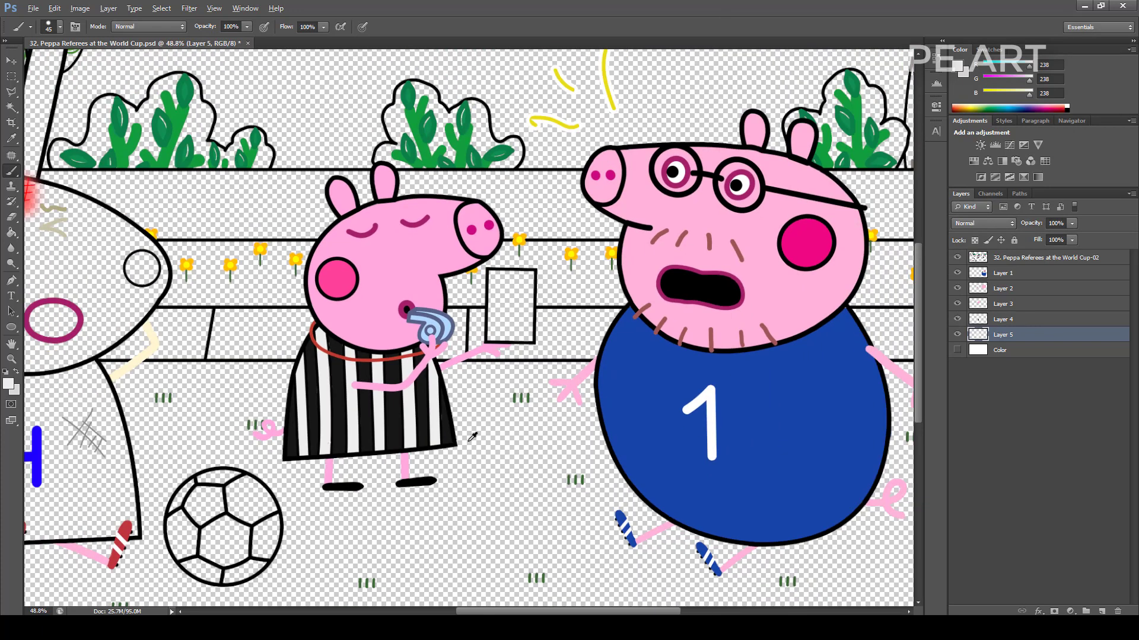
Set the foreground colour to red RGB 255, 0, 0 and fill the referee's card
{"action": "left_click", "coordinate": [958, 66]}
{"action": "left_click", "coordinate": [883, 51]}
{"action": "left_click", "coordinate": [1017, 43]}
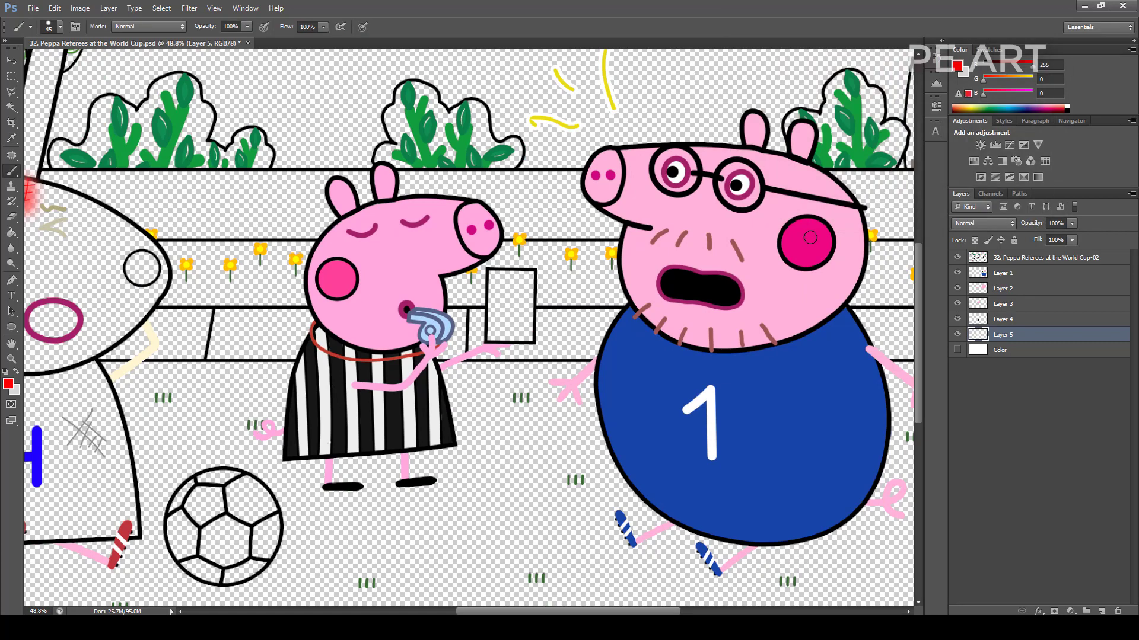
{"action": "mouse_move", "coordinate": [513, 290]}
{"action": "left_mouse_down"}
{"action": "mouse_move", "coordinate": [501, 338]}
{"action": "mouse_move", "coordinate": [498, 275]}
{"action": "mouse_move", "coordinate": [516, 338]}
{"action": "mouse_move", "coordinate": [504, 340]}
{"action": "left_mouse_up"}
{"action": "scroll", "coordinate": [584, 304], "scroll_direction": "up", "scroll_amount": 1, "text": "alt"}
{"action": "scroll", "coordinate": [591, 304], "scroll_direction": "up", "scroll_amount": 1}
{"action": "left_click", "coordinate": [509, 266]}
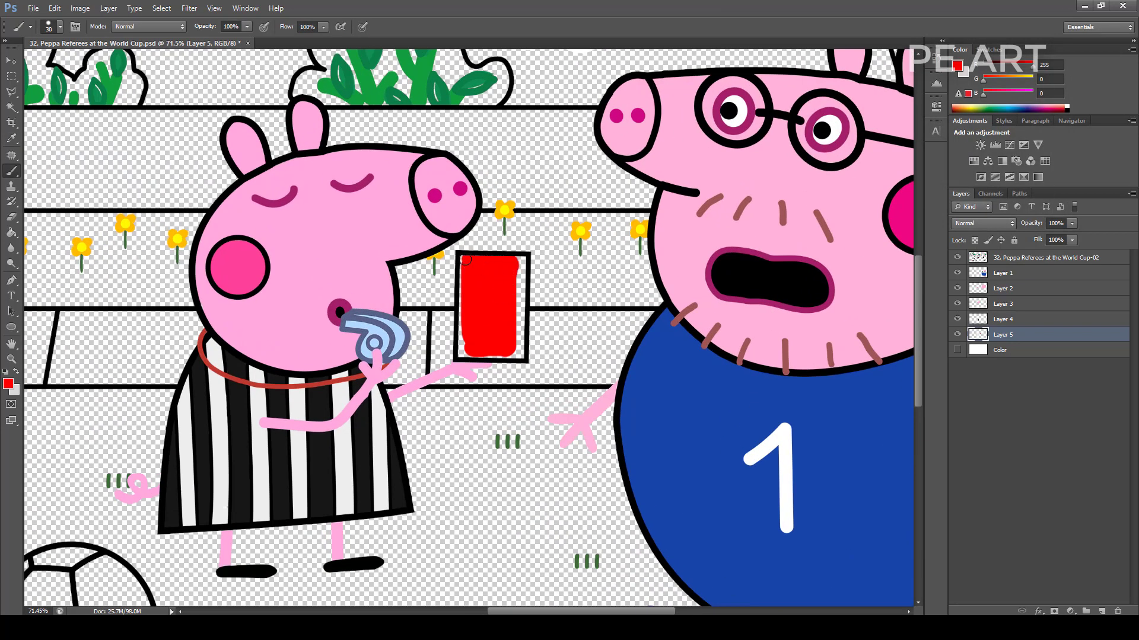
{"action": "mouse_move", "coordinate": [494, 357]}
{"action": "left_mouse_down"}
{"action": "mouse_move", "coordinate": [518, 353]}
{"action": "mouse_move", "coordinate": [514, 281]}
{"action": "left_mouse_up"}
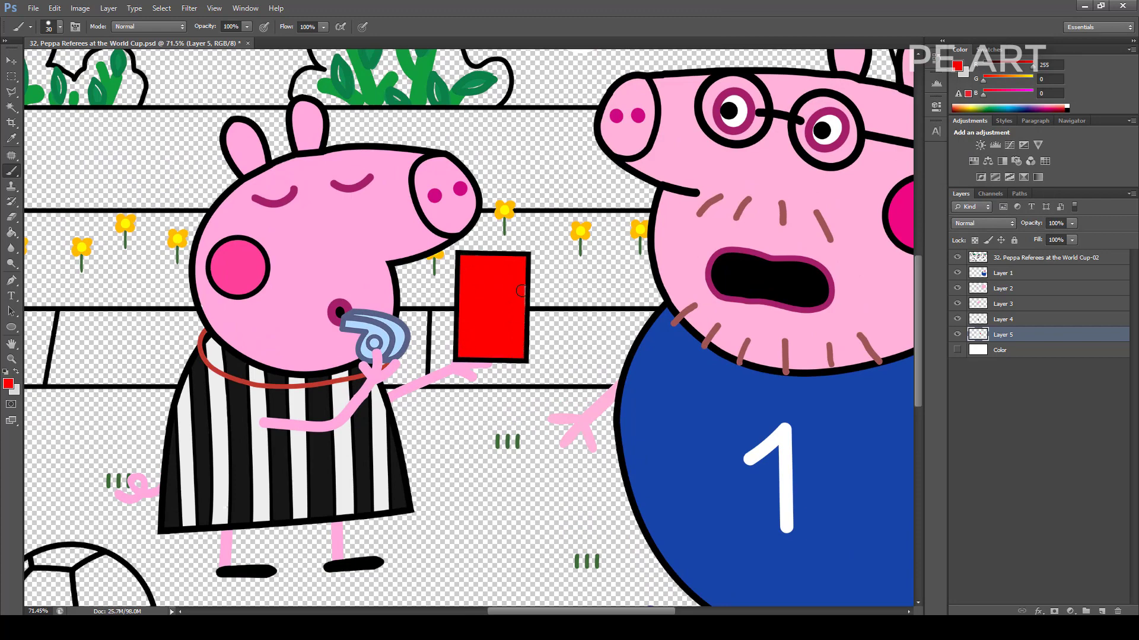
Restore the default black foreground colour and paint the inside of the rabbit's mouth with a size 40 brush
{"action": "scroll", "coordinate": [520, 291], "scroll_direction": "down", "scroll_amount": 4}
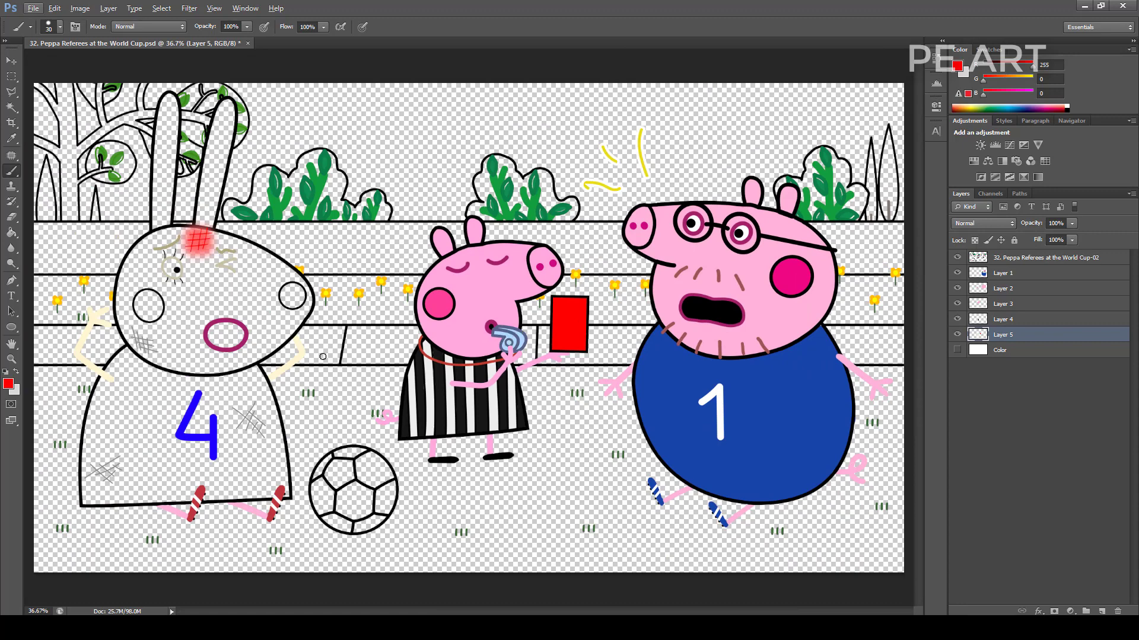
{"action": "key", "text": "d"}
{"action": "key", "text": "bracketright"}
{"action": "scroll", "coordinate": [323, 356], "scroll_direction": "up", "scroll_amount": 4}
{"action": "mouse_move", "coordinate": [323, 349]}
{"action": "left_mouse_down"}
{"action": "mouse_move", "coordinate": [293, 371]}
{"action": "mouse_move", "coordinate": [310, 381]}
{"action": "mouse_move", "coordinate": [336, 360]}
{"action": "left_mouse_up"}
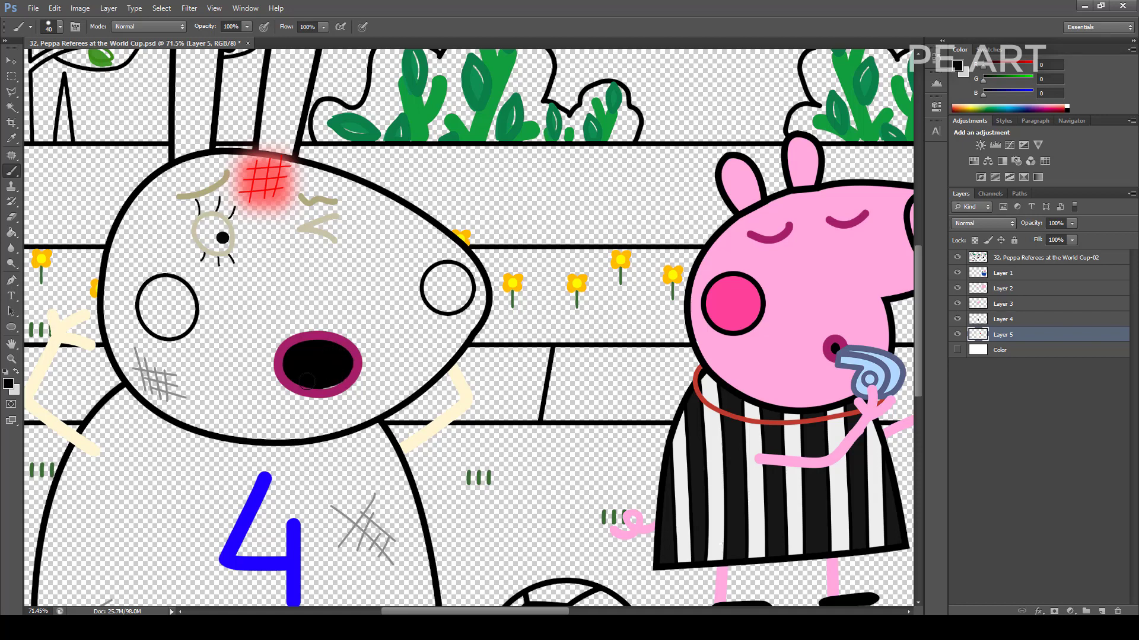
Set the foreground colour to pink ff5cd3 and fill the rabbit's nose
{"action": "left_click", "coordinate": [957, 66]}
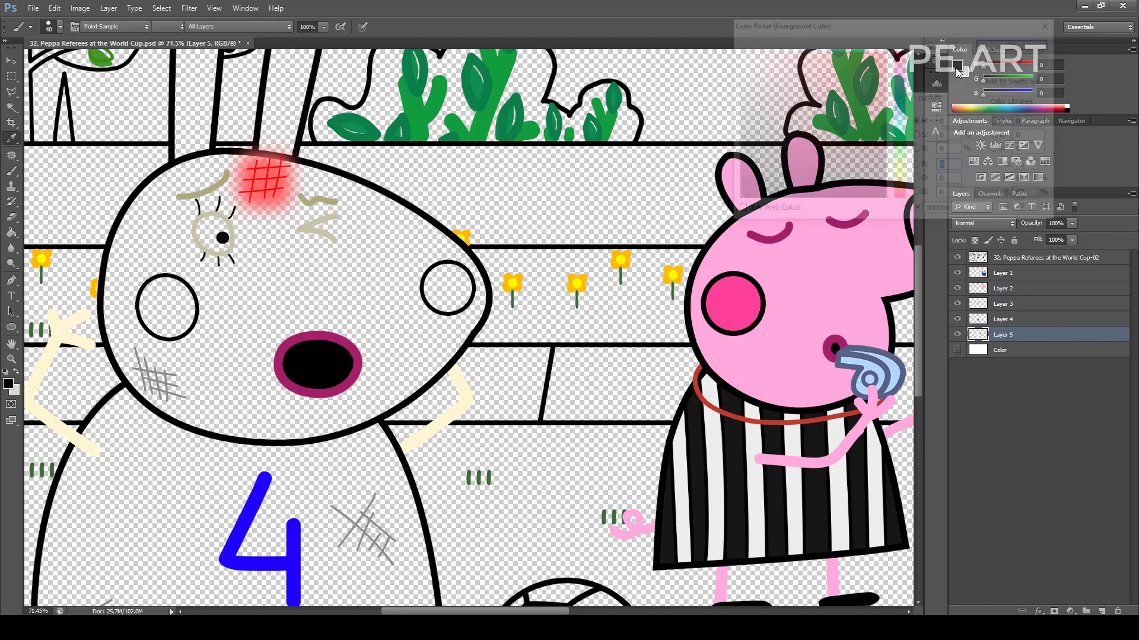
{"action": "left_click", "coordinate": [832, 51]}
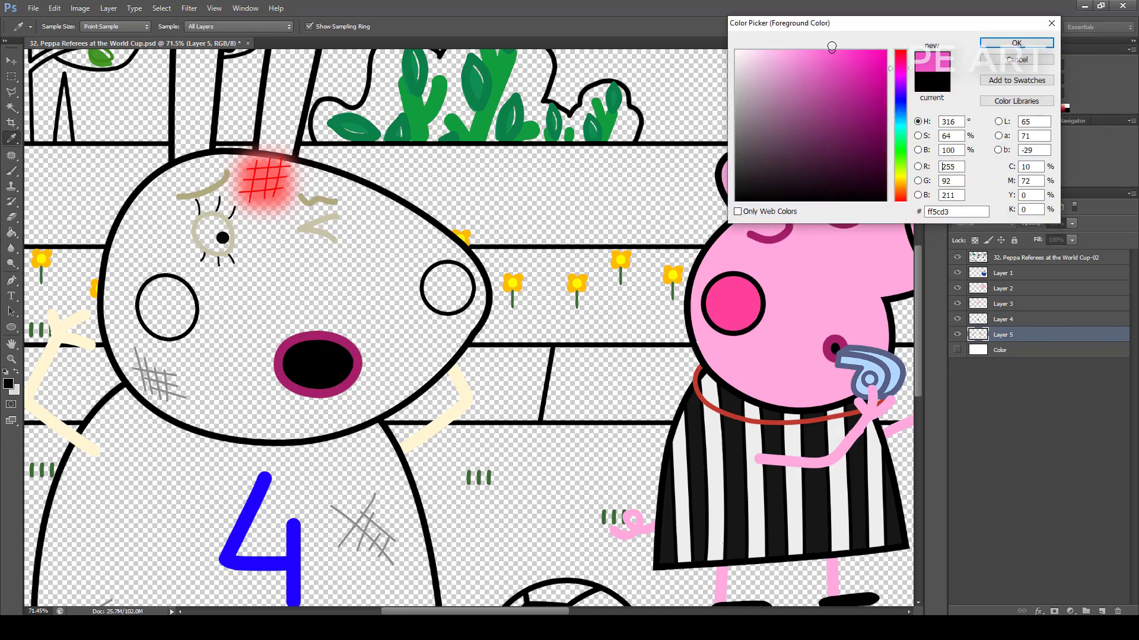
{"action": "left_click", "coordinate": [1016, 43]}
{"action": "mouse_move", "coordinate": [459, 286]}
{"action": "left_mouse_down"}
{"action": "mouse_move", "coordinate": [437, 297]}
{"action": "mouse_move", "coordinate": [454, 300]}
{"action": "mouse_move", "coordinate": [432, 289]}
{"action": "left_mouse_up"}
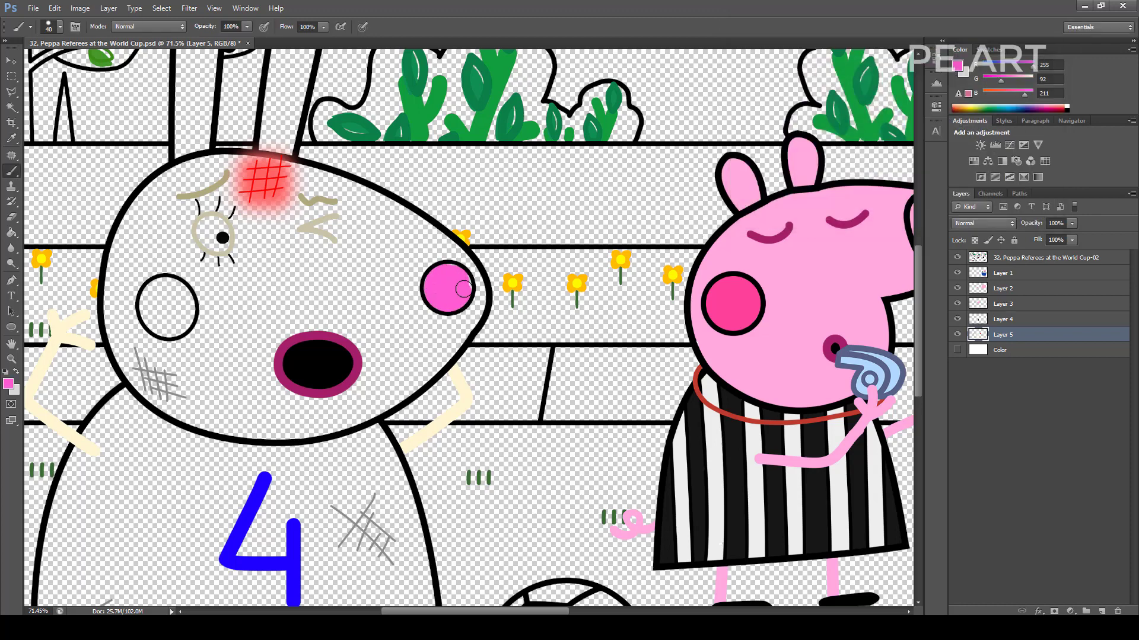
Set the foreground colour to tan RGB 205, 159, 109 and fill the rabbit's cheek circle
{"action": "left_click", "coordinate": [957, 66]}
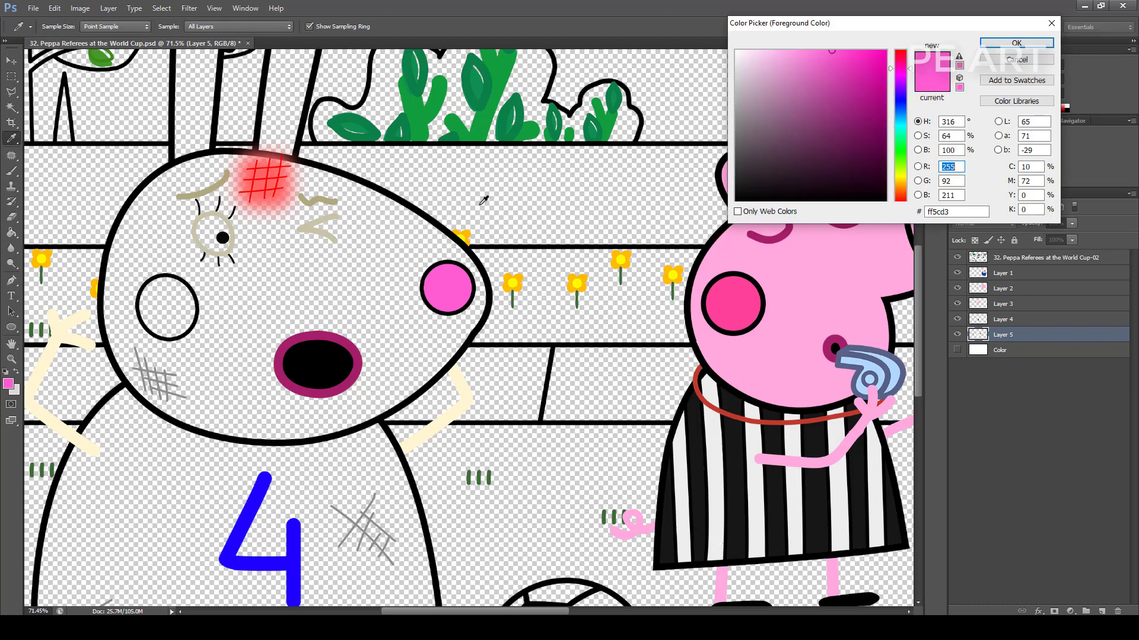
{"action": "left_click", "coordinate": [205, 193]}
{"action": "left_click", "coordinate": [899, 183]}
{"action": "left_click", "coordinate": [903, 188]}
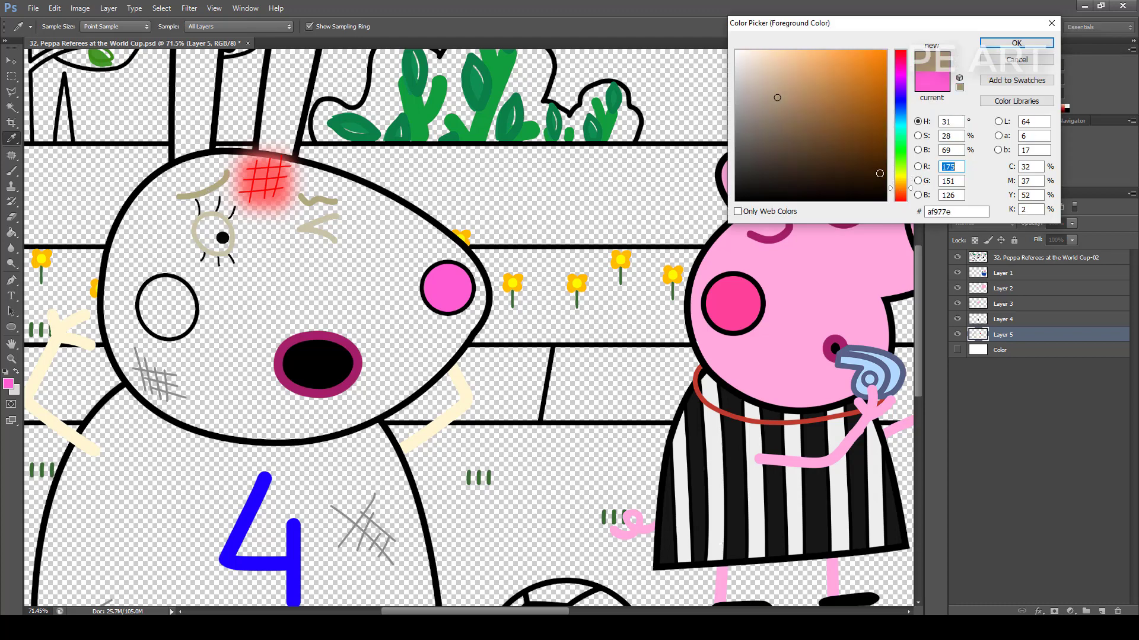
{"action": "left_click", "coordinate": [806, 80]}
{"action": "left_click", "coordinate": [1016, 44]}
{"action": "mouse_move", "coordinate": [173, 296]}
{"action": "left_mouse_down"}
{"action": "mouse_move", "coordinate": [169, 315]}
{"action": "mouse_move", "coordinate": [155, 303]}
{"action": "mouse_move", "coordinate": [168, 329]}
{"action": "left_mouse_up"}
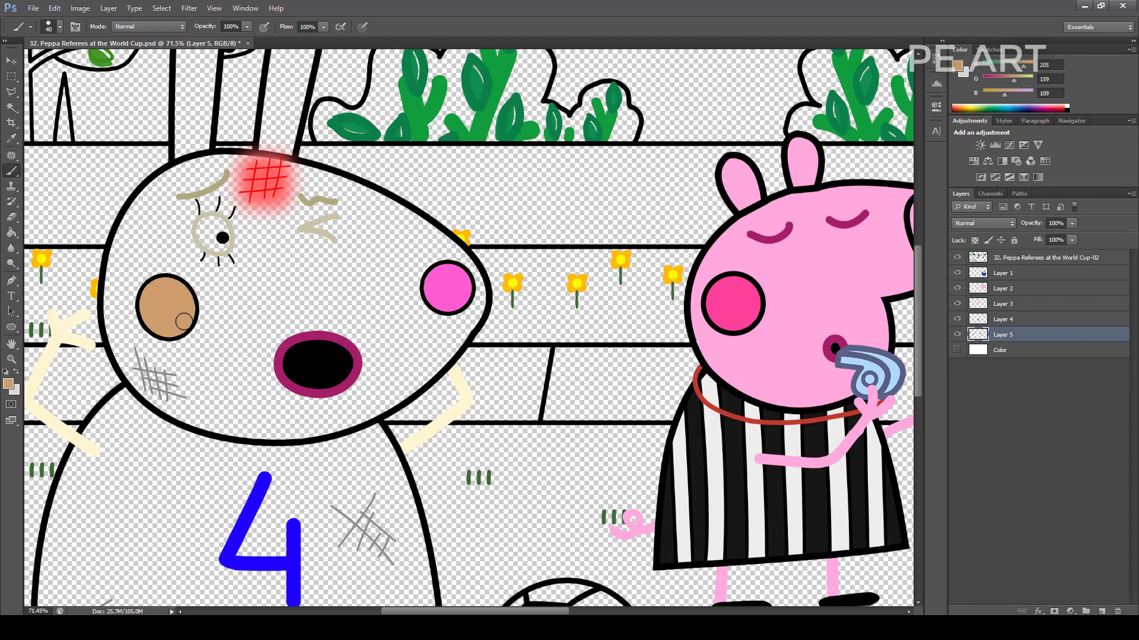
Set the foreground colour to white ffffff and fill the inside of the rabbit's open eye
{"action": "left_click", "coordinate": [957, 66]}
{"action": "type", "text": "ffffff"}
{"action": "key", "text": "Return"}
{"action": "scroll", "coordinate": [203, 239], "scroll_direction": "up", "scroll_amount": 4}
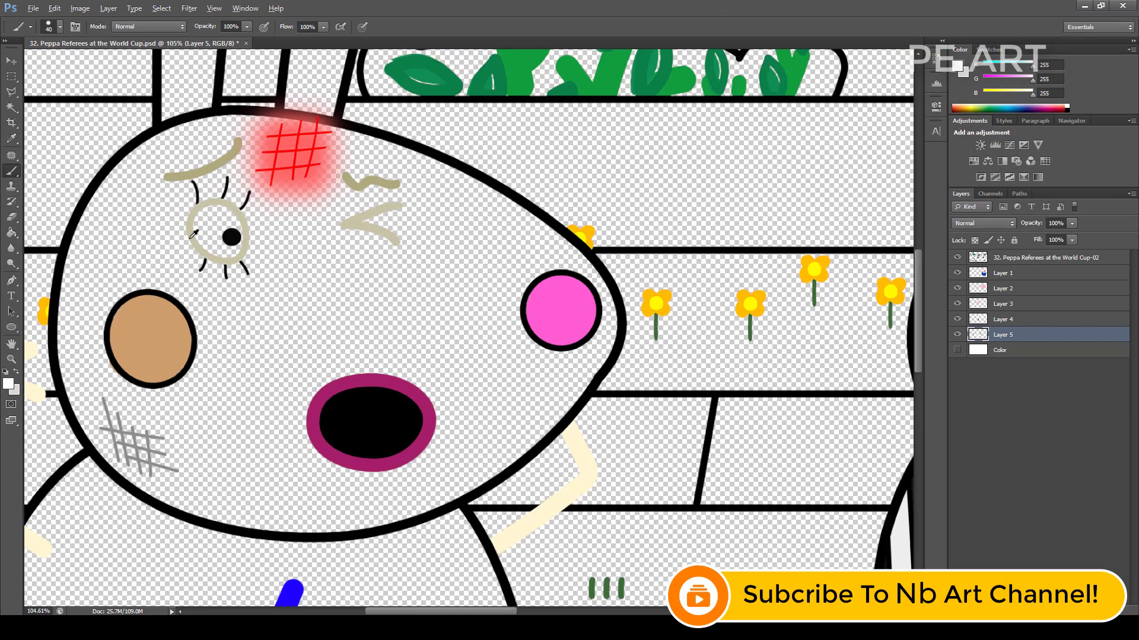
{"action": "left_click_drag", "start_coordinate": [208, 230], "coordinate": [230, 249]}
{"action": "scroll", "coordinate": [375, 370], "scroll_direction": "down", "scroll_amount": 5}
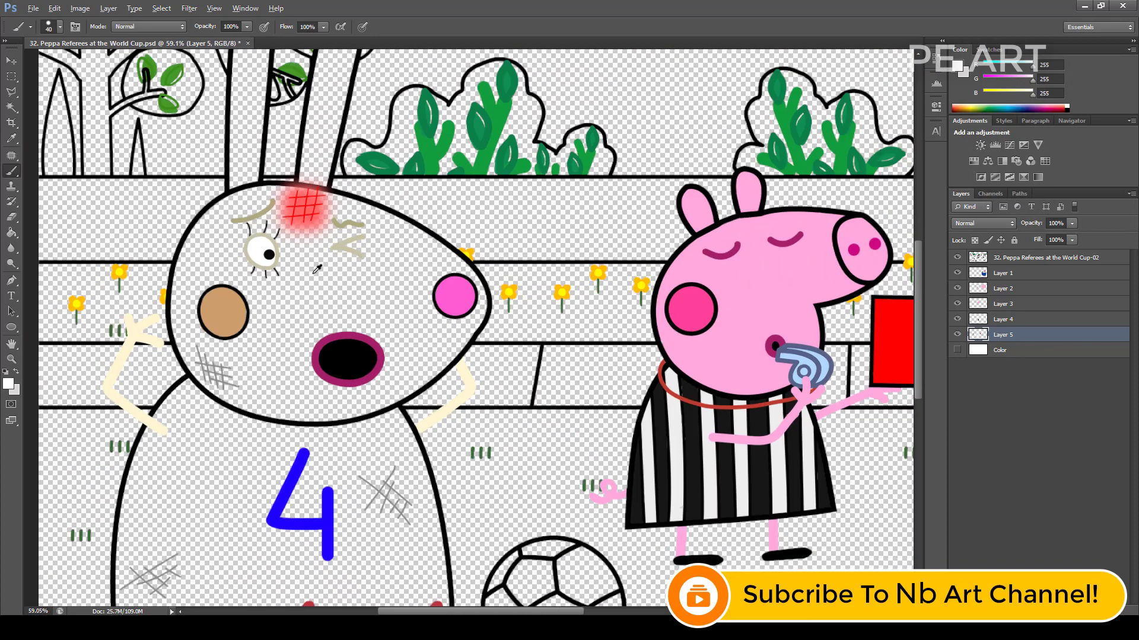
Add a layer above the Color layer and paint the rabbit's head cream RGB 255, 246, 207 with a size 100 brush
{"action": "key", "text": "ctrl+shift+alt+n"}
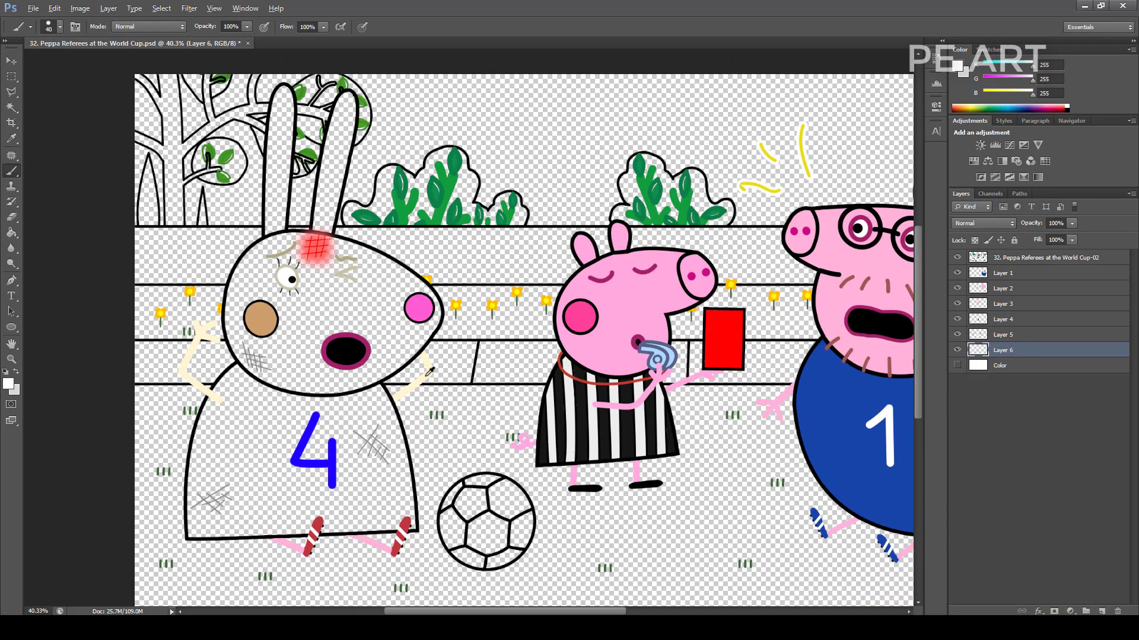
{"action": "key", "text": "bracketright"}
{"action": "key", "text": "bracketright"}
{"action": "key", "text": "bracketright"}
{"action": "key", "text": "bracketright"}
{"action": "mouse_move", "coordinate": [384, 319]}
{"action": "left_mouse_down"}
{"action": "mouse_move", "coordinate": [261, 317]}
{"action": "mouse_move", "coordinate": [368, 341]}
{"action": "mouse_move", "coordinate": [285, 302]}
{"action": "mouse_move", "coordinate": [350, 261]}
{"action": "left_mouse_up"}
{"action": "mouse_move", "coordinate": [286, 280]}
{"action": "left_mouse_down"}
{"action": "mouse_move", "coordinate": [253, 263]}
{"action": "mouse_move", "coordinate": [254, 358]}
{"action": "mouse_move", "coordinate": [323, 372]}
{"action": "mouse_move", "coordinate": [407, 320]}
{"action": "mouse_move", "coordinate": [287, 376]}
{"action": "left_mouse_up"}
{"action": "scroll", "coordinate": [341, 379], "scroll_direction": "up", "scroll_amount": 1, "text": "alt"}
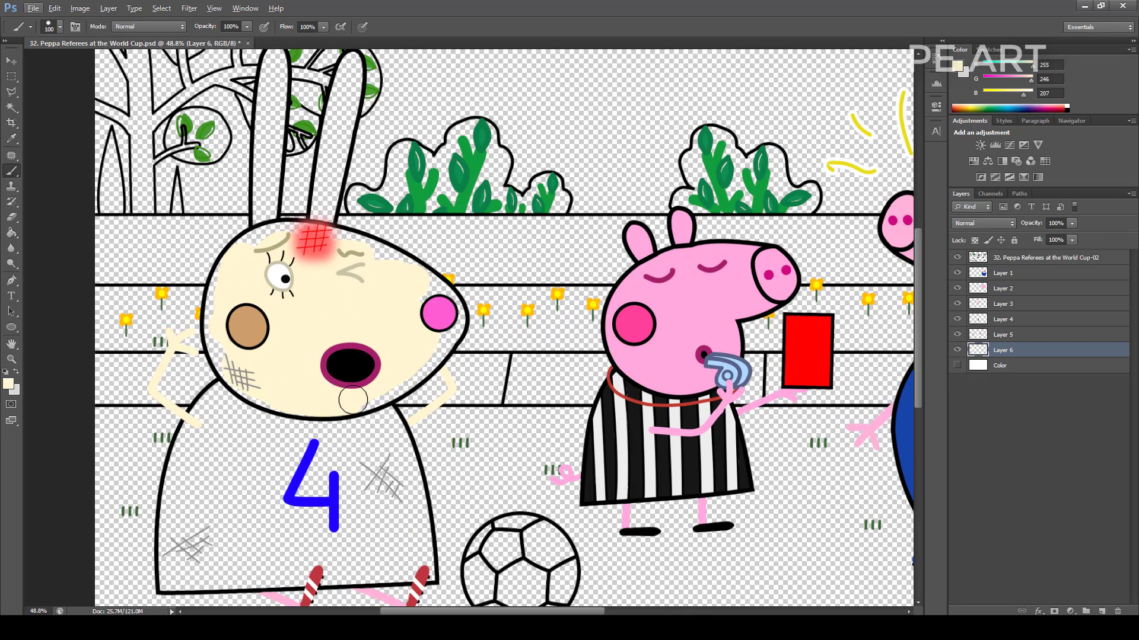
{"action": "mouse_move", "coordinate": [373, 395]}
{"action": "left_mouse_down"}
{"action": "mouse_move", "coordinate": [427, 359]}
{"action": "mouse_move", "coordinate": [448, 324]}
{"action": "mouse_move", "coordinate": [377, 258]}
{"action": "mouse_move", "coordinate": [305, 238]}
{"action": "mouse_move", "coordinate": [242, 260]}
{"action": "mouse_move", "coordinate": [238, 318]}
{"action": "mouse_move", "coordinate": [220, 320]}
{"action": "mouse_move", "coordinate": [286, 396]}
{"action": "mouse_move", "coordinate": [259, 390]}
{"action": "mouse_move", "coordinate": [224, 354]}
{"action": "mouse_move", "coordinate": [255, 261]}
{"action": "left_mouse_up"}
Reduce the brush to size 50 and fill both of the rabbit's ears with the same cream colour
{"action": "key", "text": "bracketleft"}
{"action": "key", "text": "bracketleft"}
{"action": "key", "text": "bracketleft"}
{"action": "key", "text": "bracketleft"}
{"action": "key", "text": "bracketleft"}
{"action": "mouse_move", "coordinate": [323, 228]}
{"action": "left_mouse_down"}
{"action": "mouse_move", "coordinate": [344, 72]}
{"action": "mouse_move", "coordinate": [330, 204]}
{"action": "left_mouse_up"}
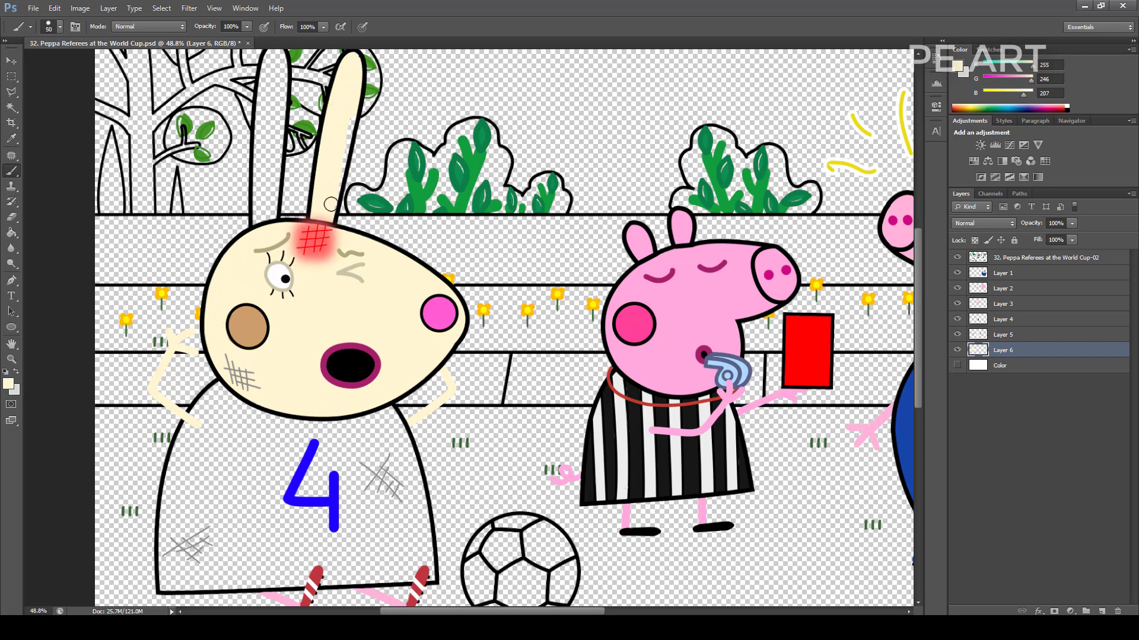
{"action": "left_click_drag", "start_coordinate": [339, 122], "coordinate": [332, 185]}
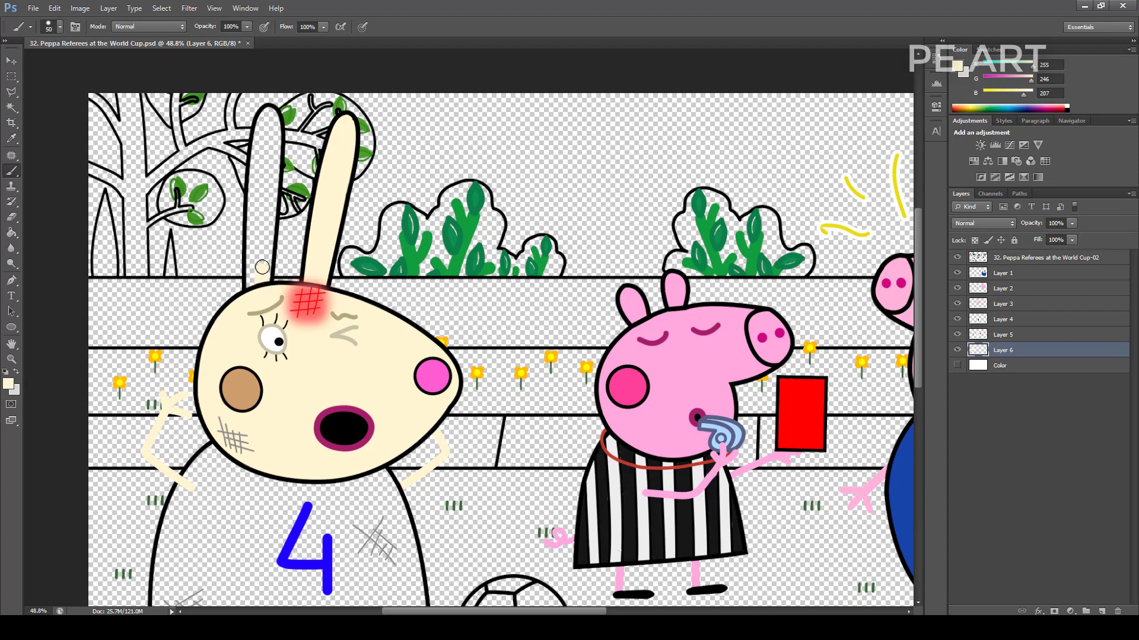
{"action": "mouse_move", "coordinate": [263, 267]}
{"action": "left_mouse_down"}
{"action": "mouse_move", "coordinate": [273, 141]}
{"action": "mouse_move", "coordinate": [255, 292]}
{"action": "left_mouse_up"}
{"action": "scroll", "coordinate": [323, 175], "scroll_direction": "down", "scroll_amount": 3, "text": "alt"}
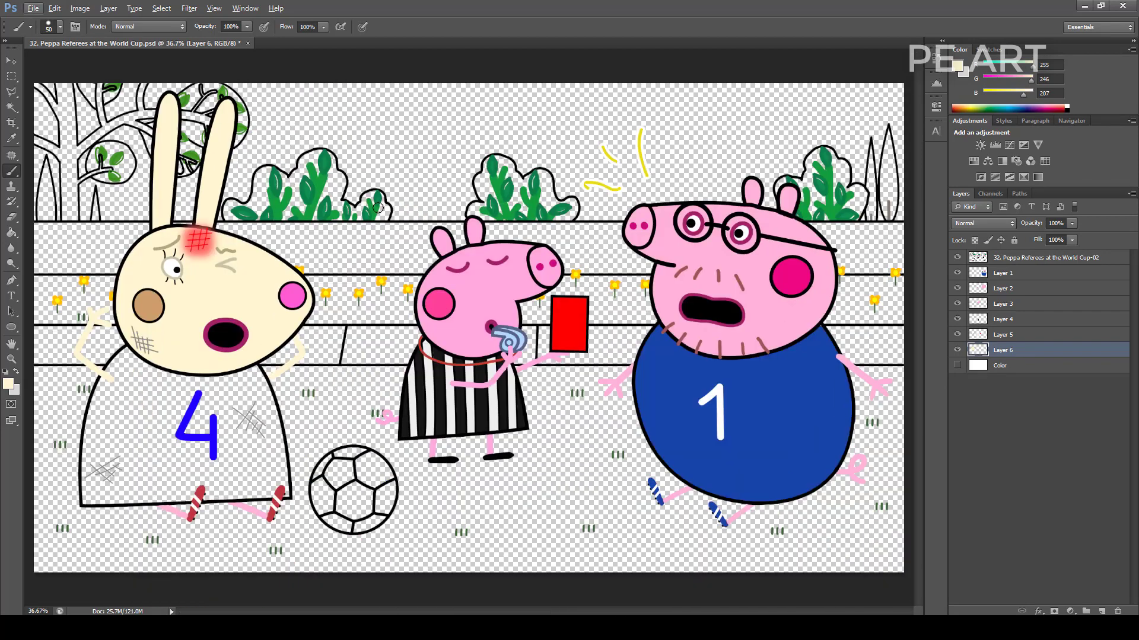
Add a layer above the Color layer and fill the rabbit's number 4 shirt with off-white RGB 253, 251, 243
{"action": "left_click", "coordinate": [959, 67]}
{"action": "left_click", "coordinate": [741, 51]}
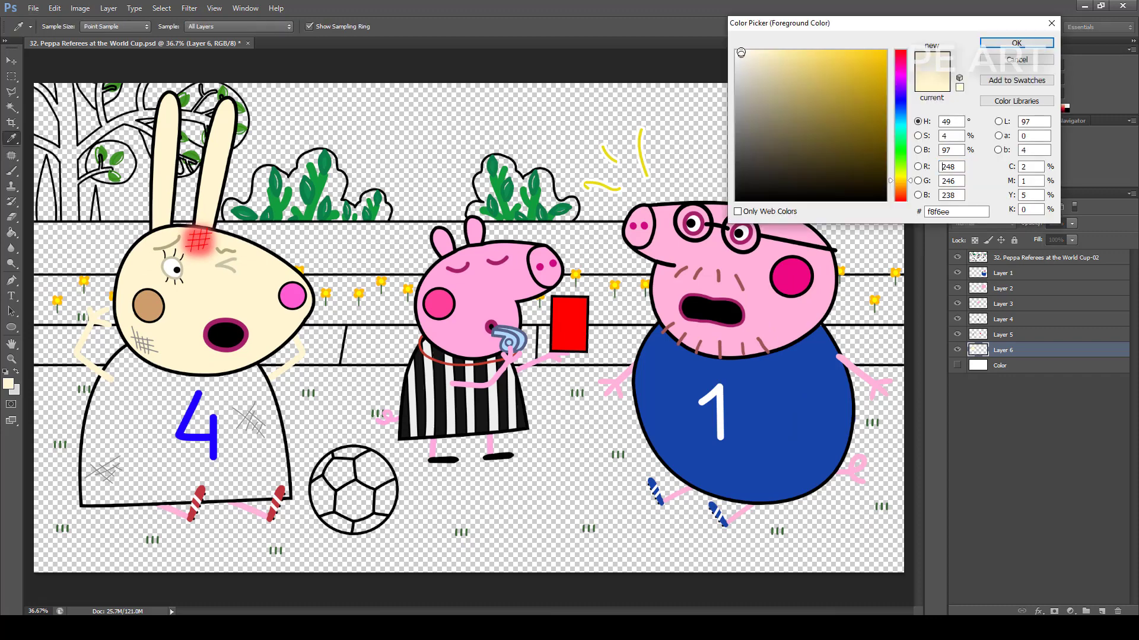
{"action": "left_click", "coordinate": [1016, 43]}
{"action": "left_click", "coordinate": [1022, 365]}
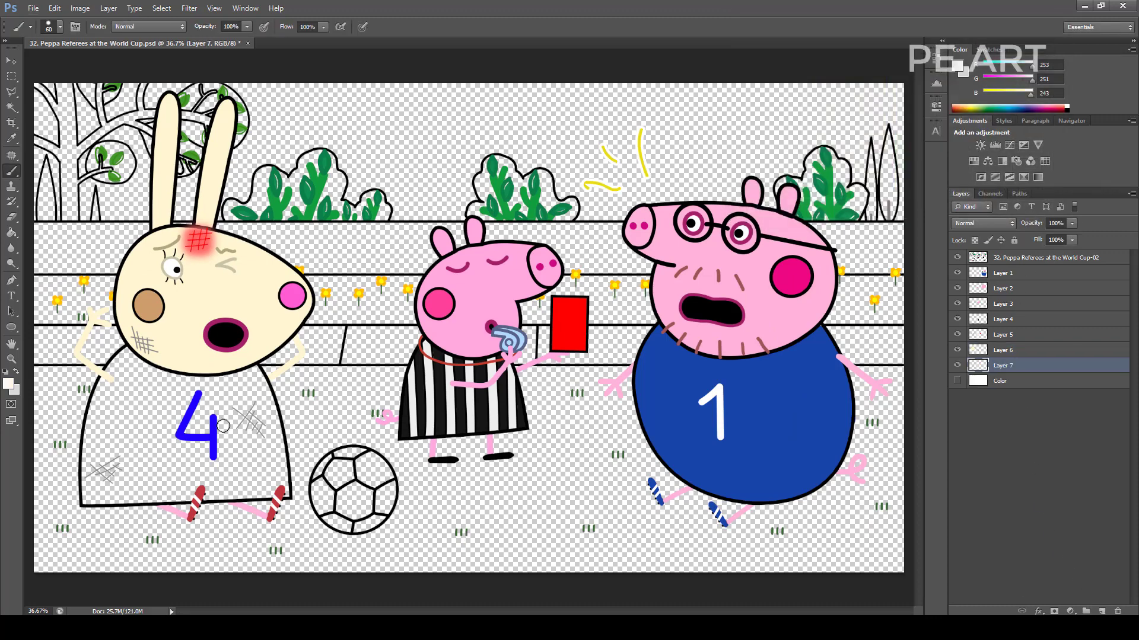
{"action": "key", "text": "bracketright"}
{"action": "key", "text": "bracketright"}
{"action": "key", "text": "bracketright"}
{"action": "key", "text": "bracketright"}
{"action": "mouse_move", "coordinate": [217, 388]}
{"action": "left_mouse_down"}
{"action": "mouse_move", "coordinate": [186, 387]}
{"action": "mouse_move", "coordinate": [218, 394]}
{"action": "mouse_move", "coordinate": [242, 423]}
{"action": "mouse_move", "coordinate": [223, 448]}
{"action": "mouse_move", "coordinate": [126, 468]}
{"action": "mouse_move", "coordinate": [131, 424]}
{"action": "mouse_move", "coordinate": [109, 421]}
{"action": "mouse_move", "coordinate": [146, 352]}
{"action": "mouse_move", "coordinate": [127, 358]}
{"action": "mouse_move", "coordinate": [99, 413]}
{"action": "mouse_move", "coordinate": [87, 497]}
{"action": "mouse_move", "coordinate": [283, 491]}
{"action": "mouse_move", "coordinate": [274, 438]}
{"action": "mouse_move", "coordinate": [258, 438]}
{"action": "mouse_move", "coordinate": [250, 472]}
{"action": "mouse_move", "coordinate": [206, 475]}
{"action": "mouse_move", "coordinate": [230, 412]}
{"action": "mouse_move", "coordinate": [254, 399]}
{"action": "mouse_move", "coordinate": [257, 450]}
{"action": "mouse_move", "coordinate": [252, 370]}
{"action": "mouse_move", "coordinate": [274, 454]}
{"action": "left_mouse_up"}
{"action": "key", "text": "bracketleft"}
{"action": "key", "text": "bracketleft"}
{"action": "key", "text": "bracketleft"}
{"action": "key", "text": "bracketleft"}
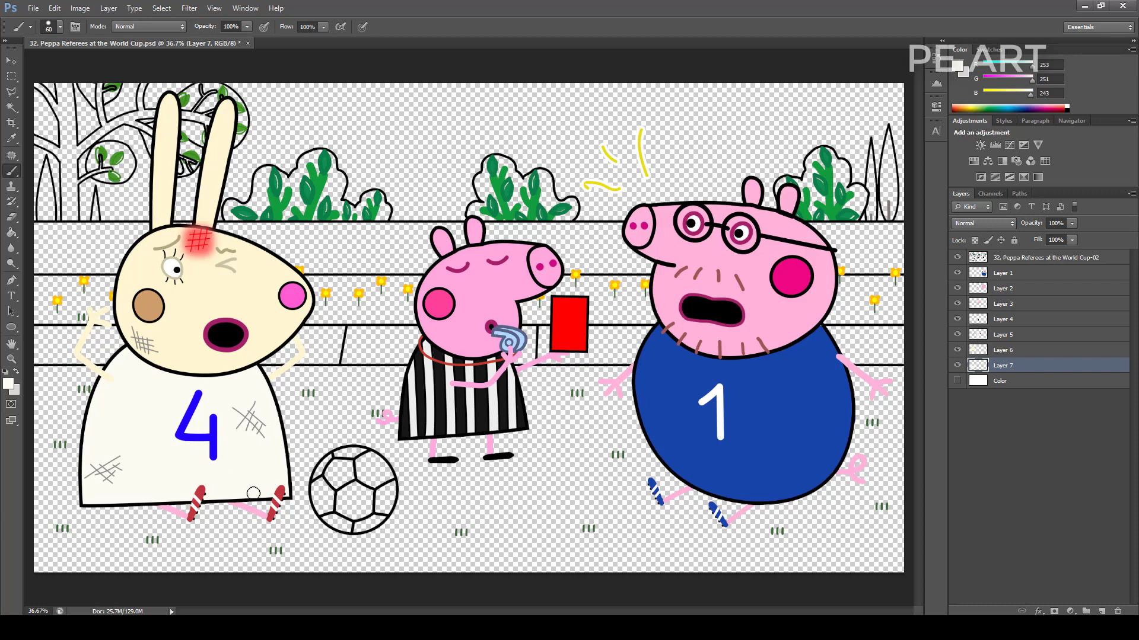
Restore the default black foreground colour and fill three of the football's patches with a size 40 brush
{"action": "scroll", "coordinate": [356, 514], "scroll_direction": "up", "scroll_amount": 5}
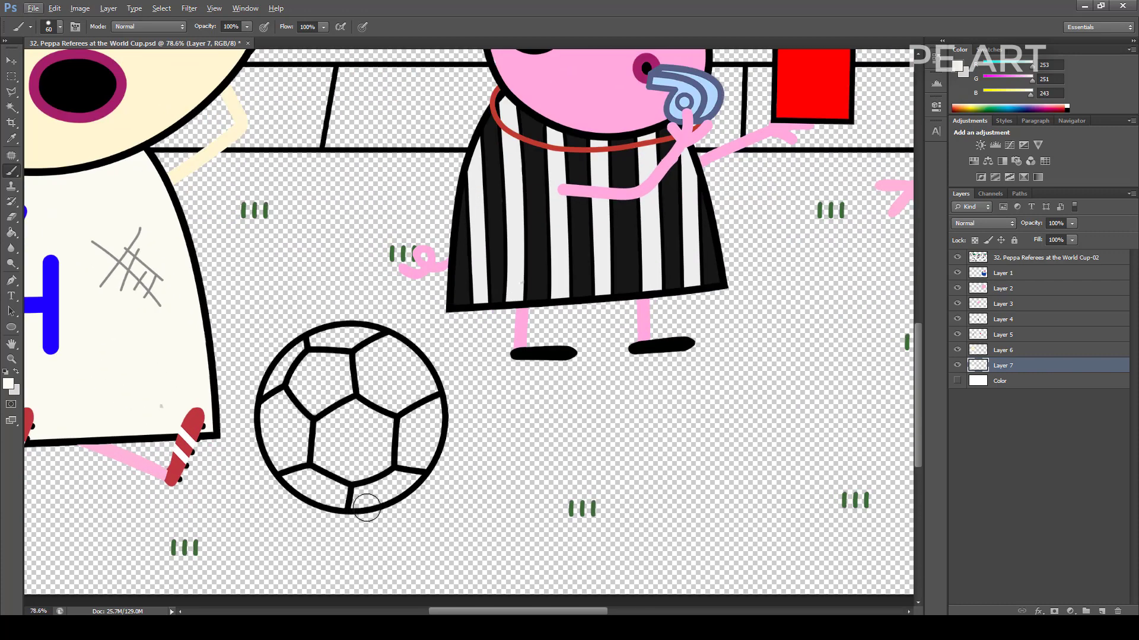
{"action": "key", "text": "d"}
{"action": "key", "text": "bracketleft"}
{"action": "mouse_move", "coordinate": [354, 387]}
{"action": "left_mouse_down"}
{"action": "mouse_move", "coordinate": [344, 360]}
{"action": "mouse_move", "coordinate": [312, 362]}
{"action": "mouse_move", "coordinate": [299, 382]}
{"action": "mouse_move", "coordinate": [305, 371]}
{"action": "mouse_move", "coordinate": [315, 407]}
{"action": "mouse_move", "coordinate": [332, 396]}
{"action": "mouse_move", "coordinate": [336, 370]}
{"action": "left_mouse_up"}
{"action": "mouse_move", "coordinate": [393, 422]}
{"action": "left_mouse_down"}
{"action": "mouse_move", "coordinate": [422, 460]}
{"action": "mouse_move", "coordinate": [417, 451]}
{"action": "left_mouse_up"}
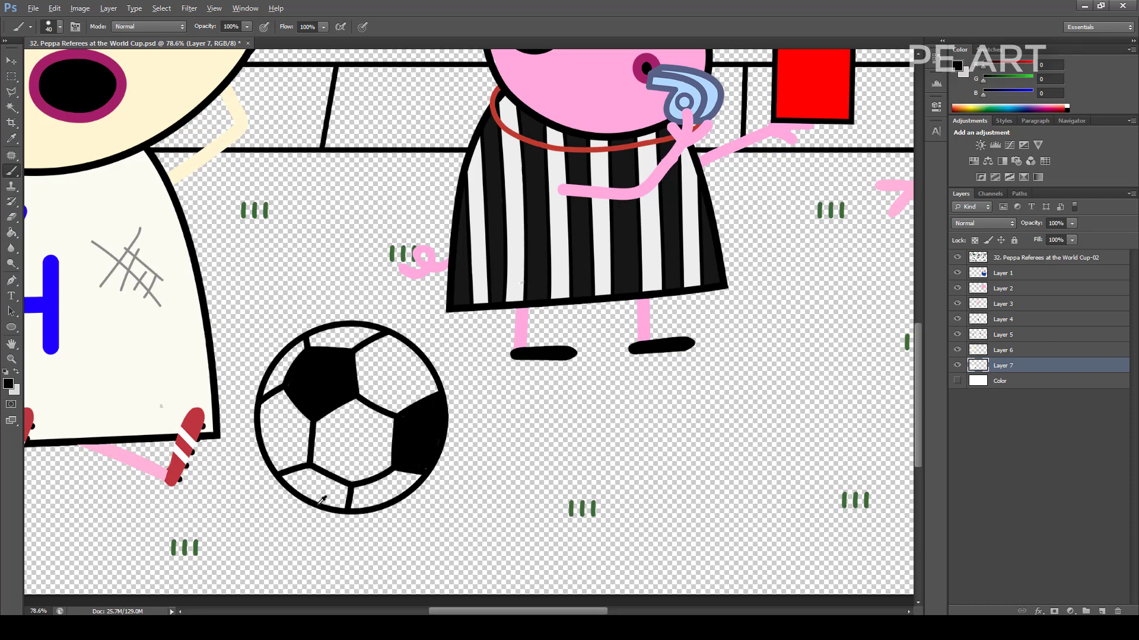
{"action": "scroll", "coordinate": [322, 499], "scroll_direction": "up", "scroll_amount": 2}
{"action": "mouse_move", "coordinate": [322, 492]}
{"action": "left_mouse_down"}
{"action": "mouse_move", "coordinate": [294, 465]}
{"action": "mouse_move", "coordinate": [326, 495]}
{"action": "mouse_move", "coordinate": [333, 486]}
{"action": "left_mouse_up"}
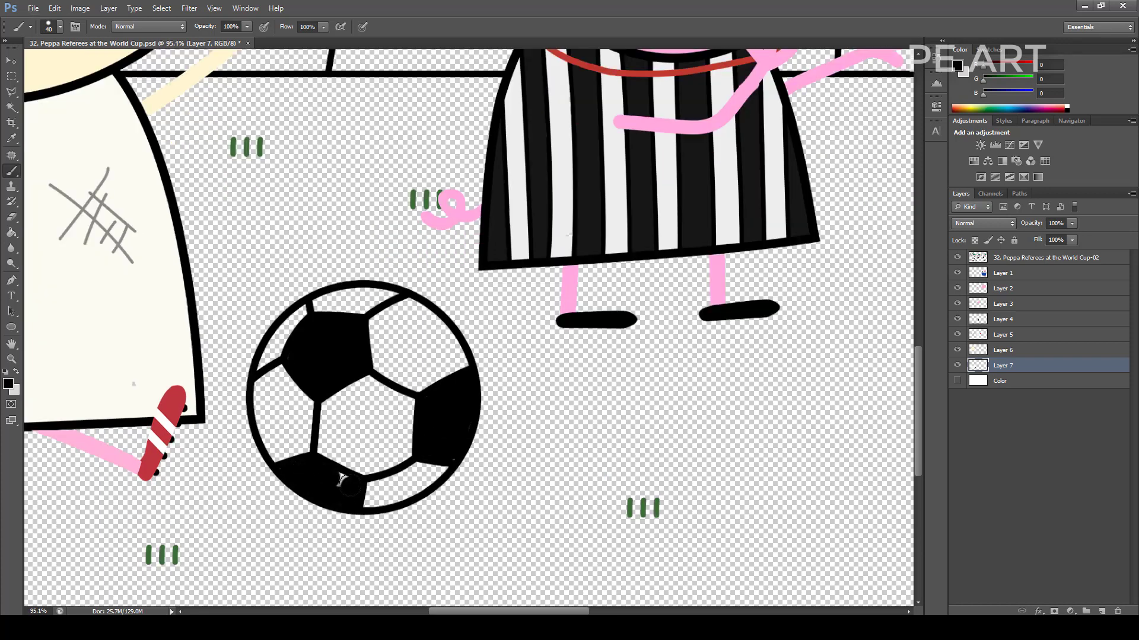
Add a layer above the Color layer and fill the football's remaining patches with white RGB 255, 255, 255 using a size 50 brush
{"action": "left_click", "coordinate": [1015, 385]}
{"action": "left_click", "coordinate": [1102, 611]}
{"action": "left_click", "coordinate": [957, 66]}
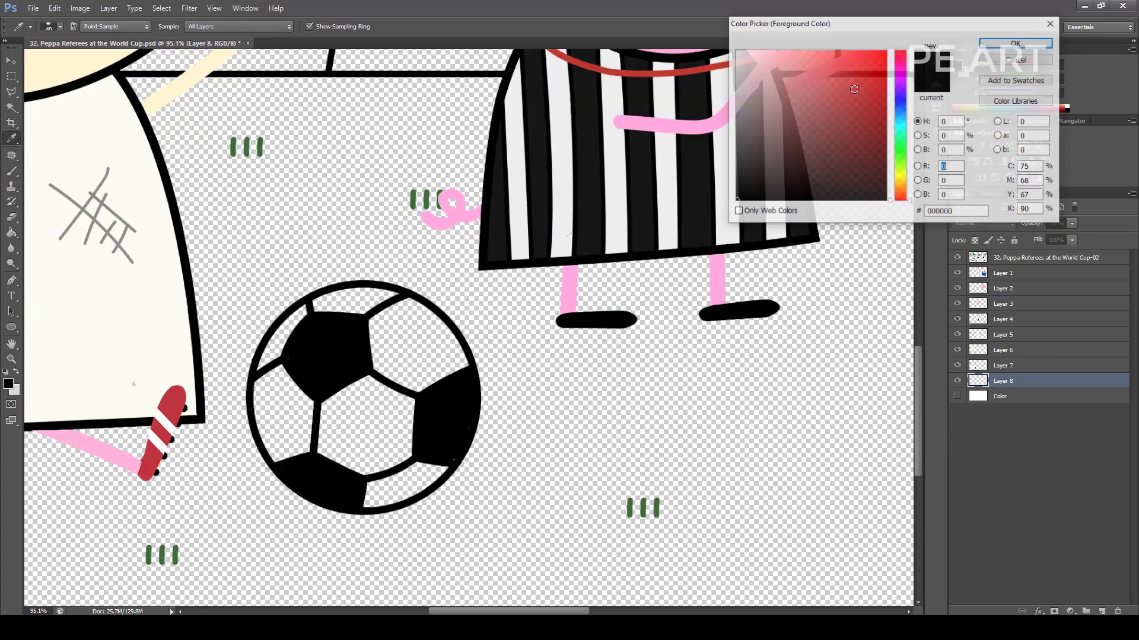
{"action": "left_click_drag", "start_coordinate": [765, 67], "coordinate": [709, 33]}
{"action": "left_click", "coordinate": [1018, 43]}
{"action": "key", "text": "bracketright"}
{"action": "key", "text": "bracketright"}
{"action": "mouse_move", "coordinate": [329, 396]}
{"action": "left_mouse_down"}
{"action": "mouse_move", "coordinate": [406, 388]}
{"action": "mouse_move", "coordinate": [427, 410]}
{"action": "mouse_move", "coordinate": [407, 442]}
{"action": "mouse_move", "coordinate": [417, 461]}
{"action": "mouse_move", "coordinate": [368, 497]}
{"action": "mouse_move", "coordinate": [438, 459]}
{"action": "left_mouse_up"}
{"action": "mouse_move", "coordinate": [438, 368]}
{"action": "left_mouse_down"}
{"action": "mouse_move", "coordinate": [376, 322]}
{"action": "mouse_move", "coordinate": [416, 315]}
{"action": "mouse_move", "coordinate": [424, 332]}
{"action": "mouse_move", "coordinate": [393, 306]}
{"action": "mouse_move", "coordinate": [332, 300]}
{"action": "mouse_move", "coordinate": [288, 335]}
{"action": "mouse_move", "coordinate": [268, 415]}
{"action": "mouse_move", "coordinate": [281, 446]}
{"action": "left_mouse_up"}
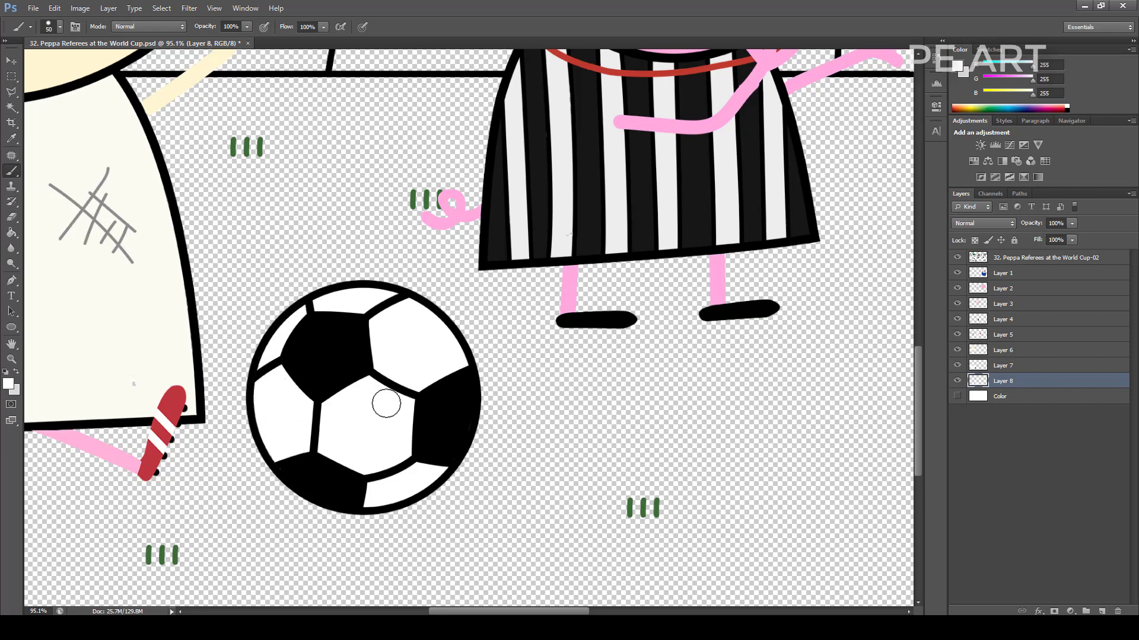
{"action": "scroll", "coordinate": [386, 403], "scroll_direction": "down", "scroll_amount": 5}
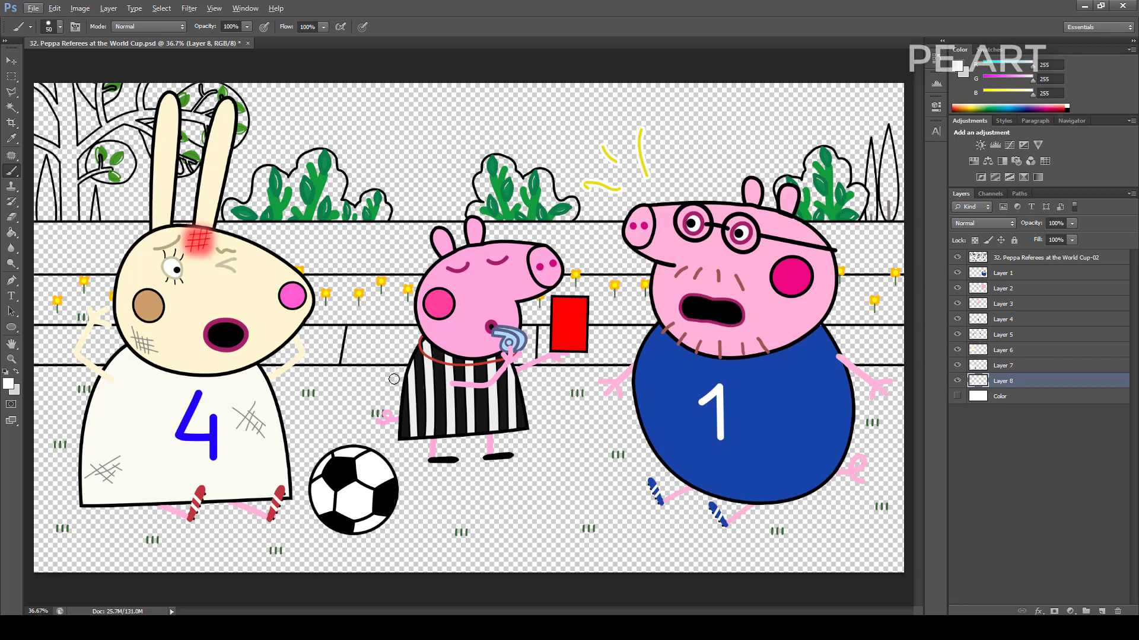
Set the foreground colour to green RGB 93, 210, 130 and fill the bush beside the rabbit's ears
{"action": "left_click", "coordinate": [958, 67]}
{"action": "left_click", "coordinate": [318, 193]}
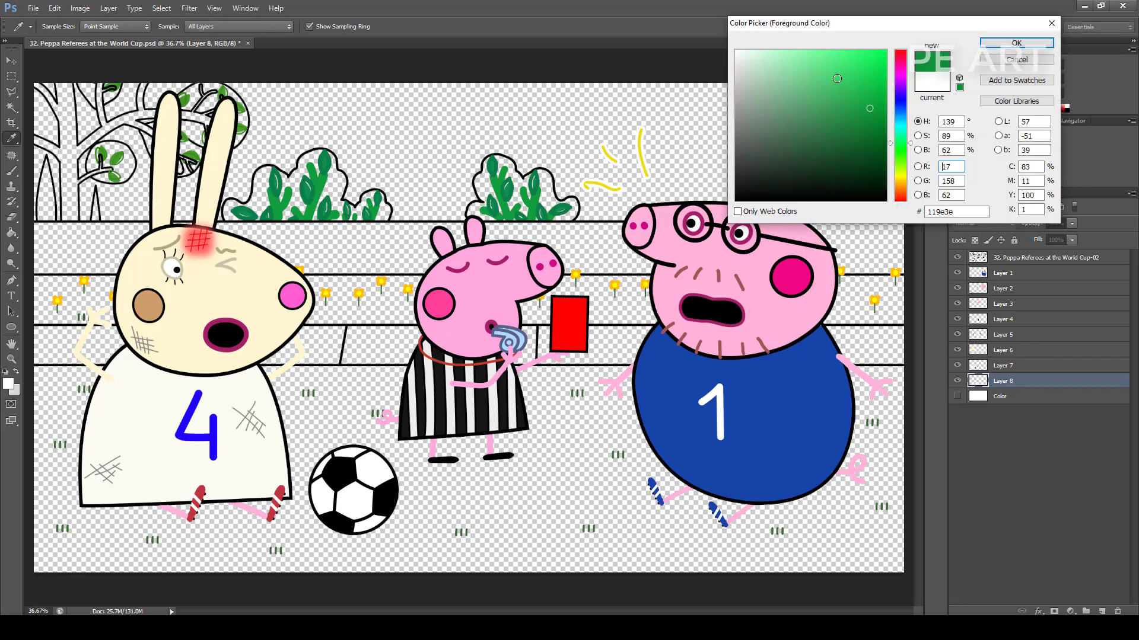
{"action": "left_click", "coordinate": [837, 78]}
{"action": "left_click", "coordinate": [821, 77]}
{"action": "key", "text": "Return"}
{"action": "key", "text": "bracketright"}
{"action": "key", "text": "bracketright"}
{"action": "mouse_move", "coordinate": [321, 201]}
{"action": "left_mouse_down"}
{"action": "mouse_move", "coordinate": [296, 206]}
{"action": "mouse_move", "coordinate": [289, 192]}
{"action": "mouse_move", "coordinate": [325, 195]}
{"action": "mouse_move", "coordinate": [320, 169]}
{"action": "mouse_move", "coordinate": [272, 182]}
{"action": "mouse_move", "coordinate": [288, 212]}
{"action": "mouse_move", "coordinate": [335, 211]}
{"action": "mouse_move", "coordinate": [324, 175]}
{"action": "mouse_move", "coordinate": [350, 176]}
{"action": "left_mouse_up"}
{"action": "scroll", "coordinate": [354, 177], "scroll_direction": "up", "scroll_amount": 1}
{"action": "scroll", "coordinate": [354, 177], "scroll_direction": "up", "scroll_amount": 2}
{"action": "key", "text": "bracketleft"}
{"action": "key", "text": "bracketleft"}
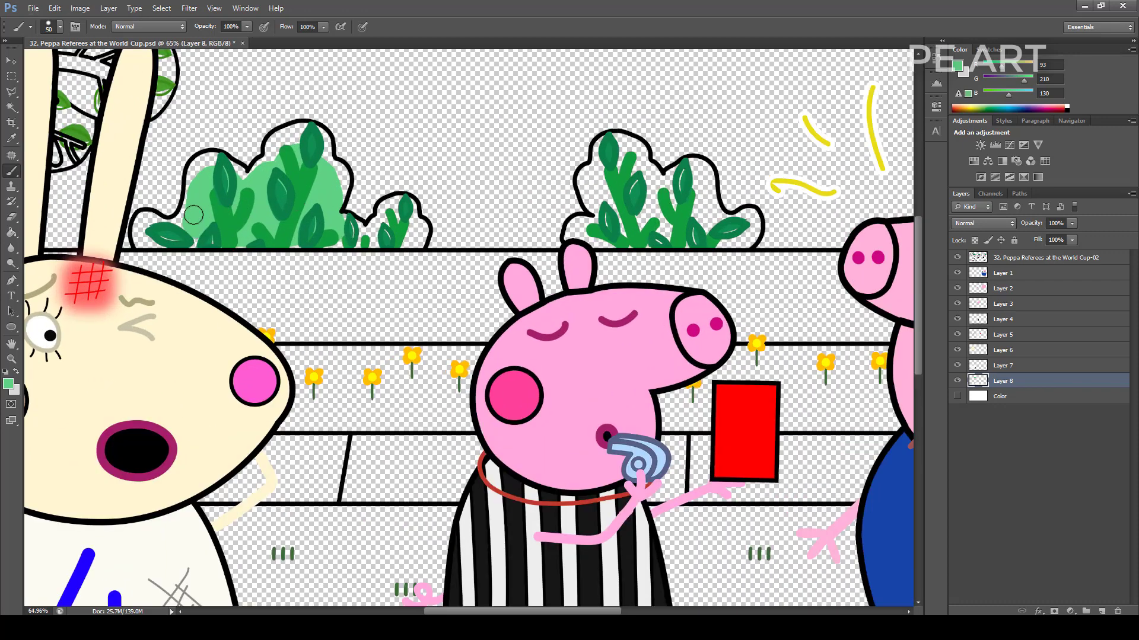
{"action": "mouse_move", "coordinate": [142, 237]}
{"action": "left_mouse_down"}
{"action": "mouse_move", "coordinate": [203, 234]}
{"action": "mouse_move", "coordinate": [182, 240]}
{"action": "mouse_move", "coordinate": [203, 163]}
{"action": "mouse_move", "coordinate": [252, 176]}
{"action": "mouse_move", "coordinate": [283, 135]}
{"action": "mouse_move", "coordinate": [300, 144]}
{"action": "mouse_move", "coordinate": [305, 134]}
{"action": "mouse_move", "coordinate": [335, 170]}
{"action": "mouse_move", "coordinate": [353, 227]}
{"action": "mouse_move", "coordinate": [275, 240]}
{"action": "mouse_move", "coordinate": [406, 241]}
{"action": "mouse_move", "coordinate": [419, 231]}
{"action": "mouse_move", "coordinate": [407, 206]}
{"action": "mouse_move", "coordinate": [370, 230]}
{"action": "mouse_move", "coordinate": [439, 224]}
{"action": "left_mouse_up"}
Fill the middle bush and the bush behind the large pig's ears with the same green
{"action": "mouse_move", "coordinate": [646, 210]}
{"action": "left_mouse_down"}
{"action": "mouse_move", "coordinate": [589, 202]}
{"action": "mouse_move", "coordinate": [601, 148]}
{"action": "mouse_move", "coordinate": [633, 168]}
{"action": "mouse_move", "coordinate": [639, 154]}
{"action": "mouse_move", "coordinate": [676, 199]}
{"action": "mouse_move", "coordinate": [676, 154]}
{"action": "mouse_move", "coordinate": [682, 191]}
{"action": "mouse_move", "coordinate": [704, 172]}
{"action": "mouse_move", "coordinate": [705, 233]}
{"action": "mouse_move", "coordinate": [749, 214]}
{"action": "mouse_move", "coordinate": [751, 226]}
{"action": "mouse_move", "coordinate": [730, 241]}
{"action": "mouse_move", "coordinate": [585, 225]}
{"action": "mouse_move", "coordinate": [584, 240]}
{"action": "mouse_move", "coordinate": [617, 229]}
{"action": "left_mouse_up"}
{"action": "key", "text": "e"}
{"action": "key", "text": "b"}
{"action": "scroll", "coordinate": [640, 220], "scroll_direction": "down", "scroll_amount": 5}
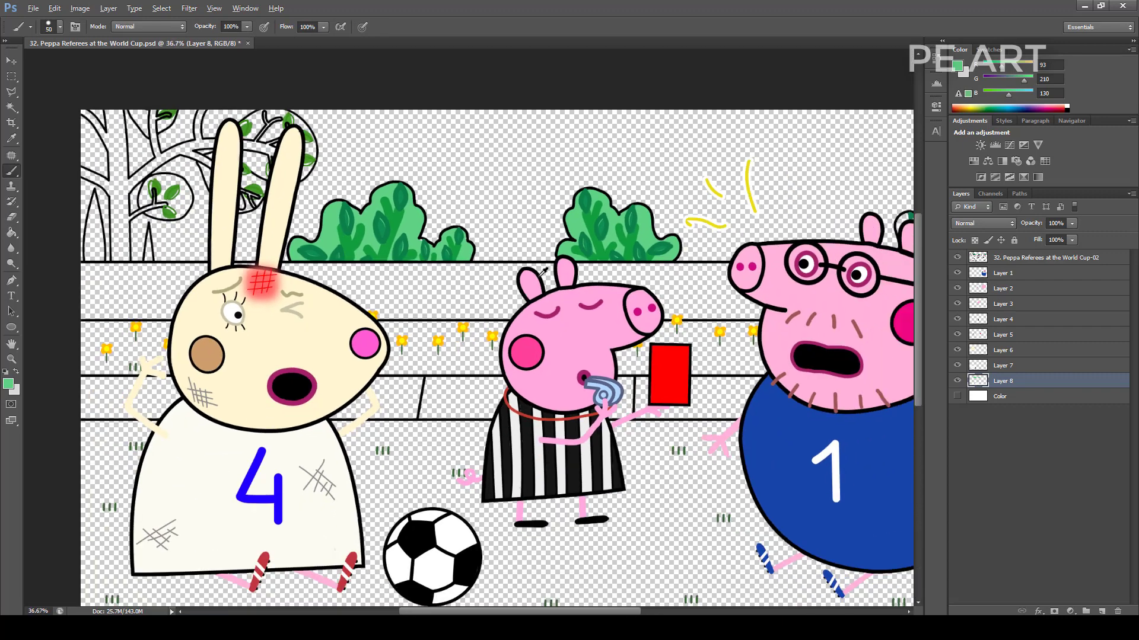
{"action": "scroll", "coordinate": [891, 185], "scroll_direction": "up", "scroll_amount": 3}
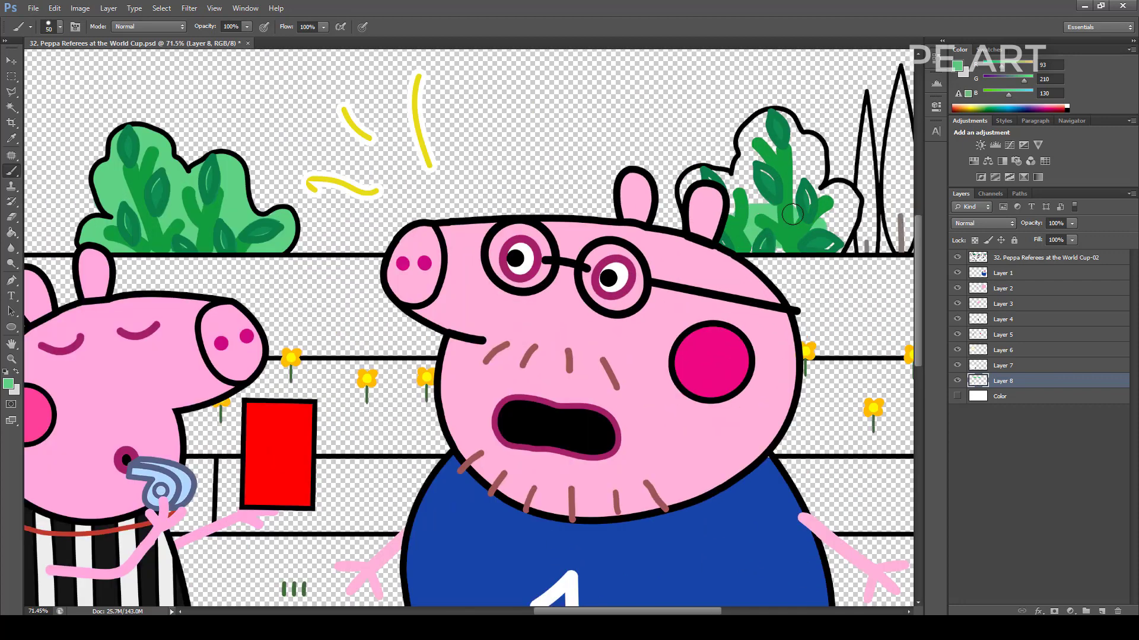
{"action": "mouse_move", "coordinate": [699, 181]}
{"action": "left_mouse_down"}
{"action": "mouse_move", "coordinate": [746, 172]}
{"action": "mouse_move", "coordinate": [761, 126]}
{"action": "mouse_move", "coordinate": [784, 127]}
{"action": "mouse_move", "coordinate": [759, 167]}
{"action": "mouse_move", "coordinate": [803, 141]}
{"action": "mouse_move", "coordinate": [814, 152]}
{"action": "mouse_move", "coordinate": [802, 201]}
{"action": "mouse_move", "coordinate": [844, 193]}
{"action": "mouse_move", "coordinate": [845, 225]}
{"action": "mouse_move", "coordinate": [829, 238]}
{"action": "mouse_move", "coordinate": [766, 236]}
{"action": "mouse_move", "coordinate": [784, 243]}
{"action": "mouse_move", "coordinate": [659, 228]}
{"action": "left_mouse_up"}
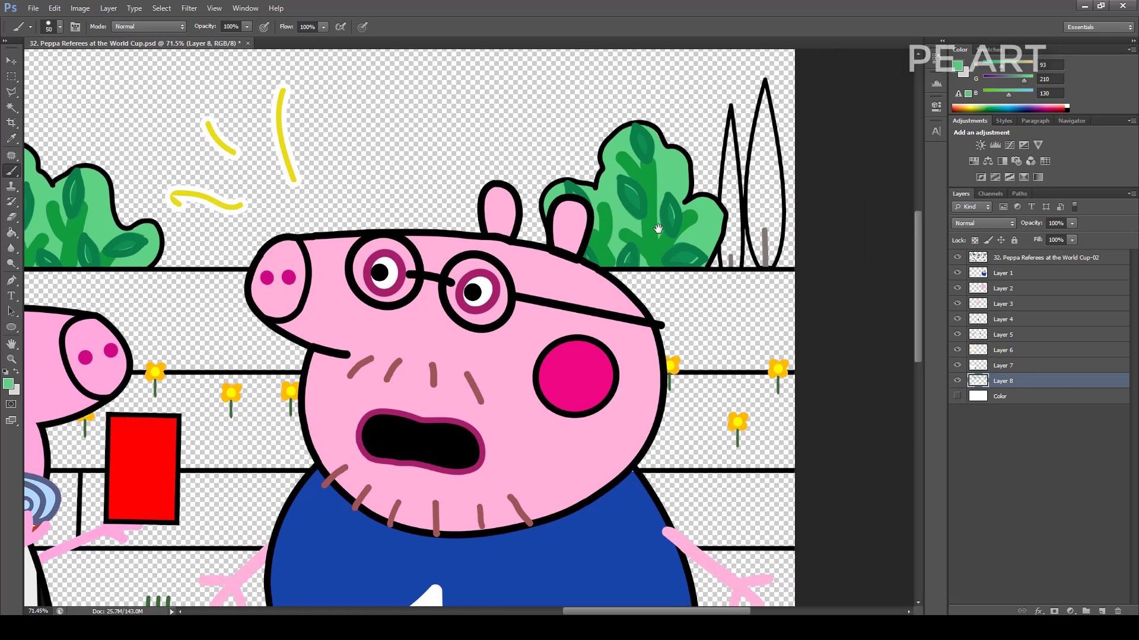
Set the foreground colour to light green RGB 149, 221, 85 and fill the shorter pointed tree
{"action": "left_click", "coordinate": [958, 65]}
{"action": "left_click", "coordinate": [902, 163]}
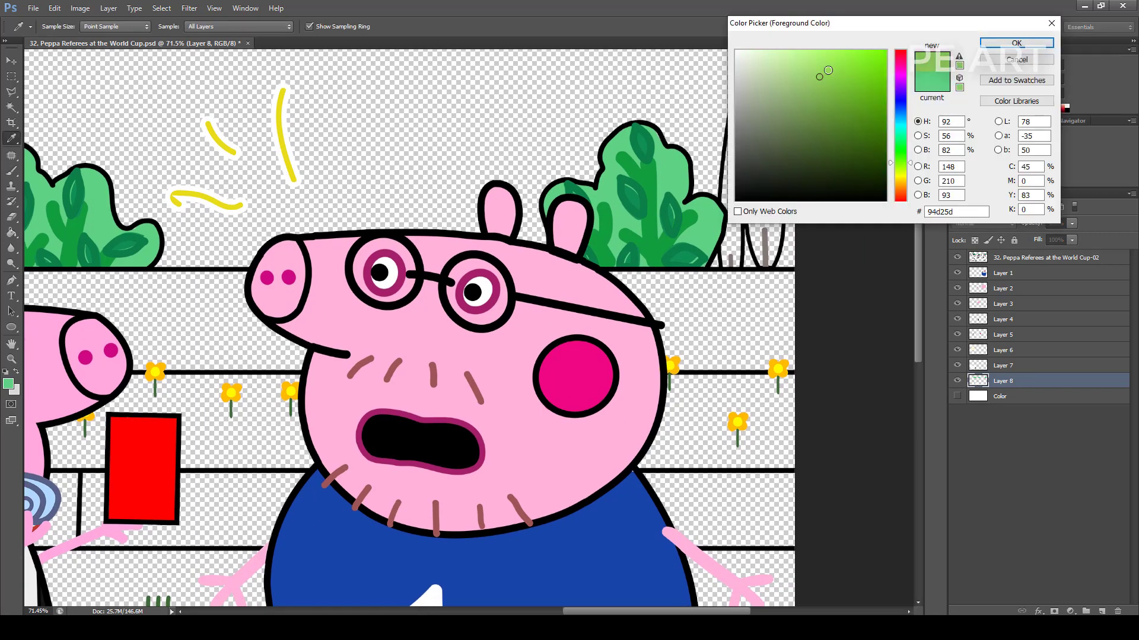
{"action": "left_click", "coordinate": [824, 71]}
{"action": "left_click", "coordinate": [1016, 42]}
{"action": "mouse_move", "coordinate": [731, 221]}
{"action": "left_mouse_down"}
{"action": "mouse_move", "coordinate": [730, 258]}
{"action": "mouse_move", "coordinate": [730, 141]}
{"action": "left_mouse_up"}
{"action": "key", "text": "bracketleft"}
{"action": "key", "text": "e"}
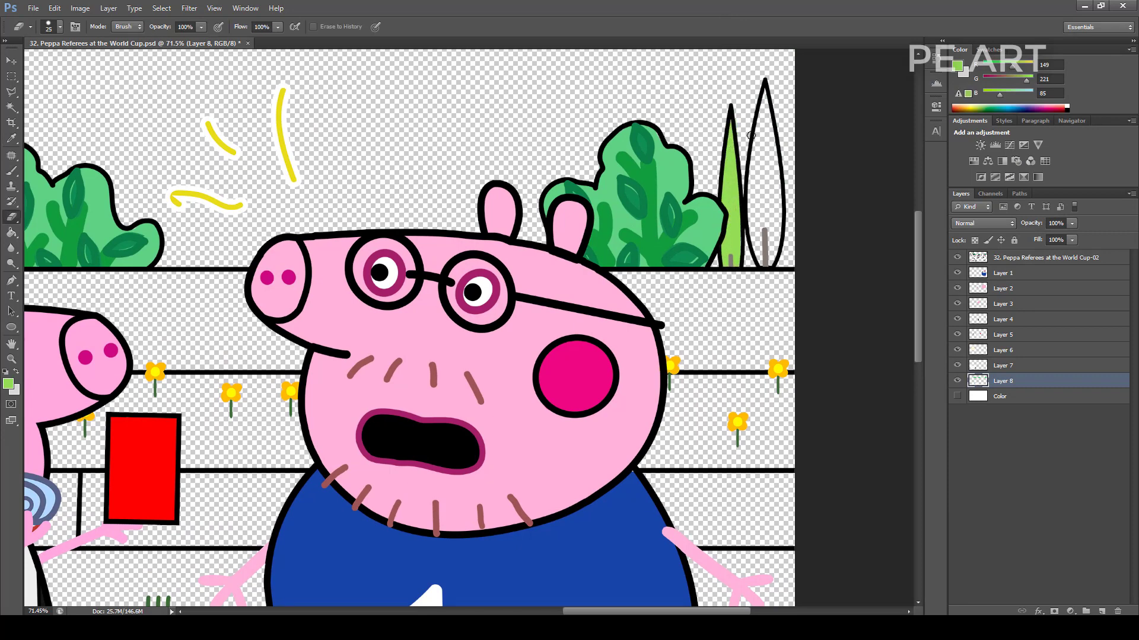
Fill the taller pointed tree with the same light green, enlarging the brush to size 35 for its wider part
{"action": "key", "text": "b"}
{"action": "left_click_drag", "start_coordinate": [765, 92], "coordinate": [766, 111]}
{"action": "key", "text": "bracketright"}
{"action": "key", "text": "bracketright"}
{"action": "key", "text": "bracketright"}
{"action": "mouse_move", "coordinate": [771, 153]}
{"action": "left_mouse_down"}
{"action": "mouse_move", "coordinate": [756, 235]}
{"action": "mouse_move", "coordinate": [770, 154]}
{"action": "mouse_move", "coordinate": [772, 185]}
{"action": "mouse_move", "coordinate": [764, 260]}
{"action": "mouse_move", "coordinate": [774, 209]}
{"action": "left_mouse_up"}
{"action": "scroll", "coordinate": [753, 189], "scroll_direction": "down", "scroll_amount": 5}
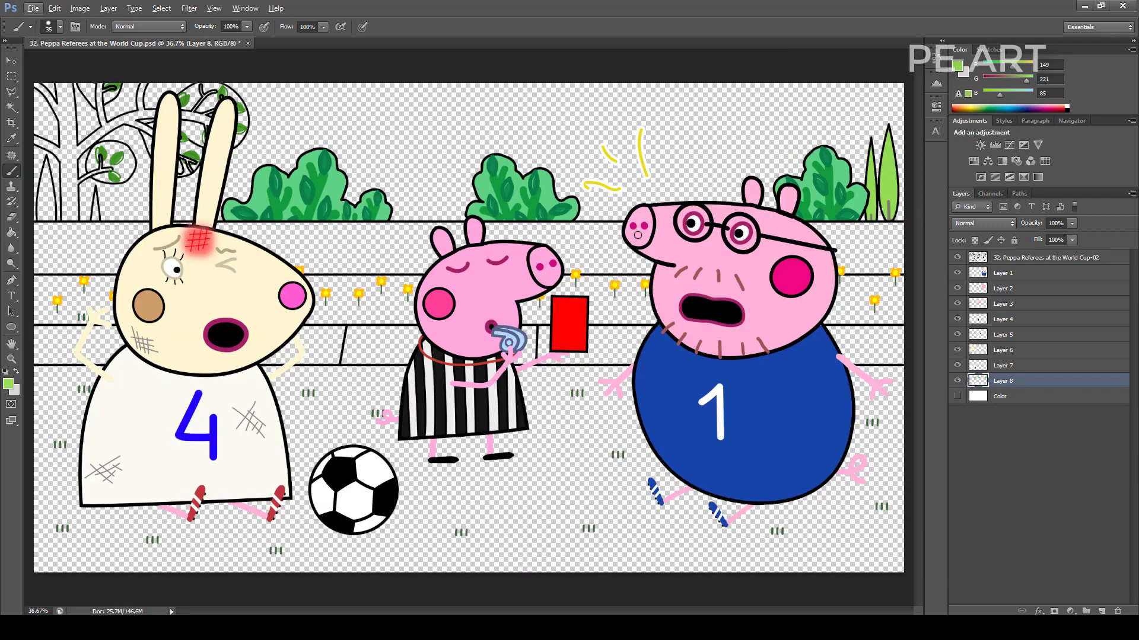
Set the foreground colour to bright green RGB 101, 216, 44 and fill the upper foliage behind the rabbit's ears
{"action": "scroll", "coordinate": [118, 95], "scroll_direction": "up", "scroll_amount": 6}
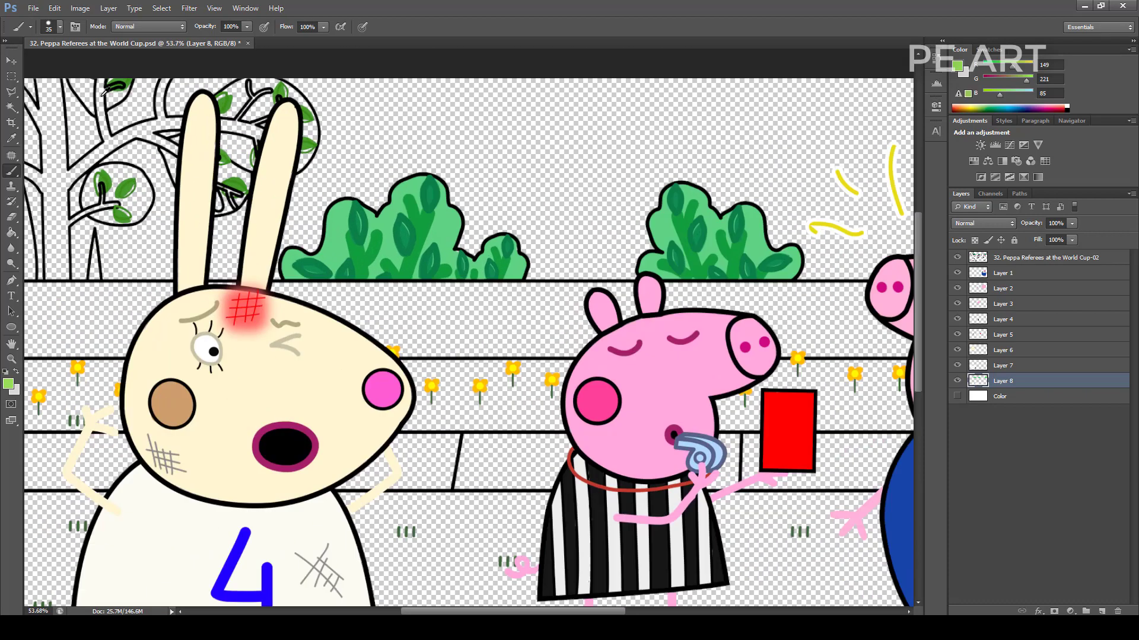
{"action": "left_click", "coordinate": [957, 65]}
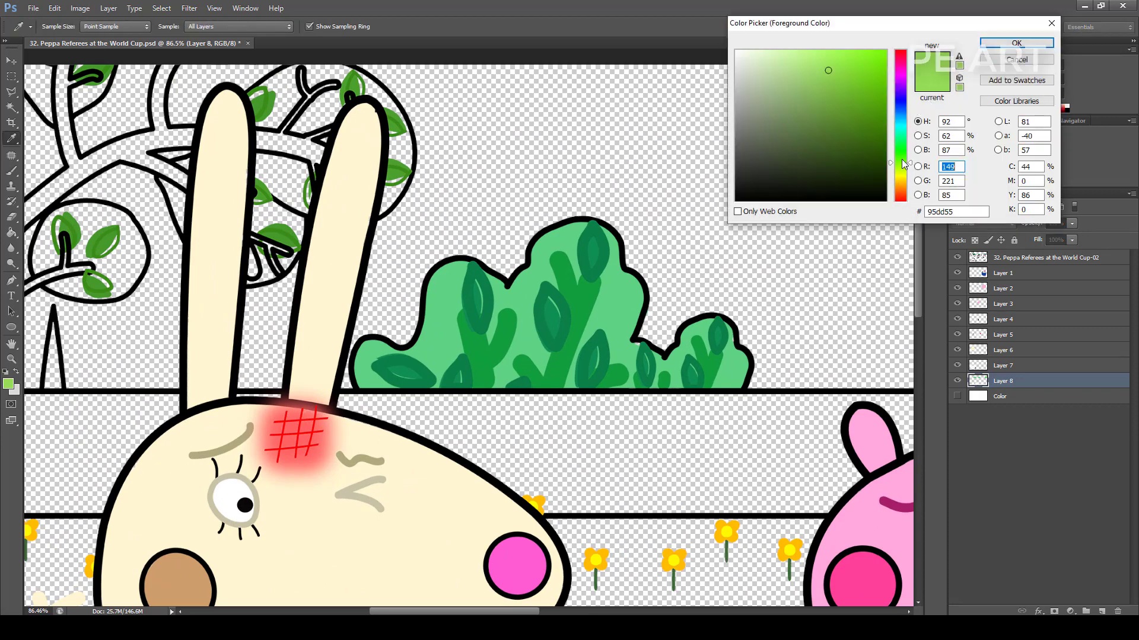
{"action": "left_click", "coordinate": [856, 73]}
{"action": "left_click", "coordinate": [1016, 43]}
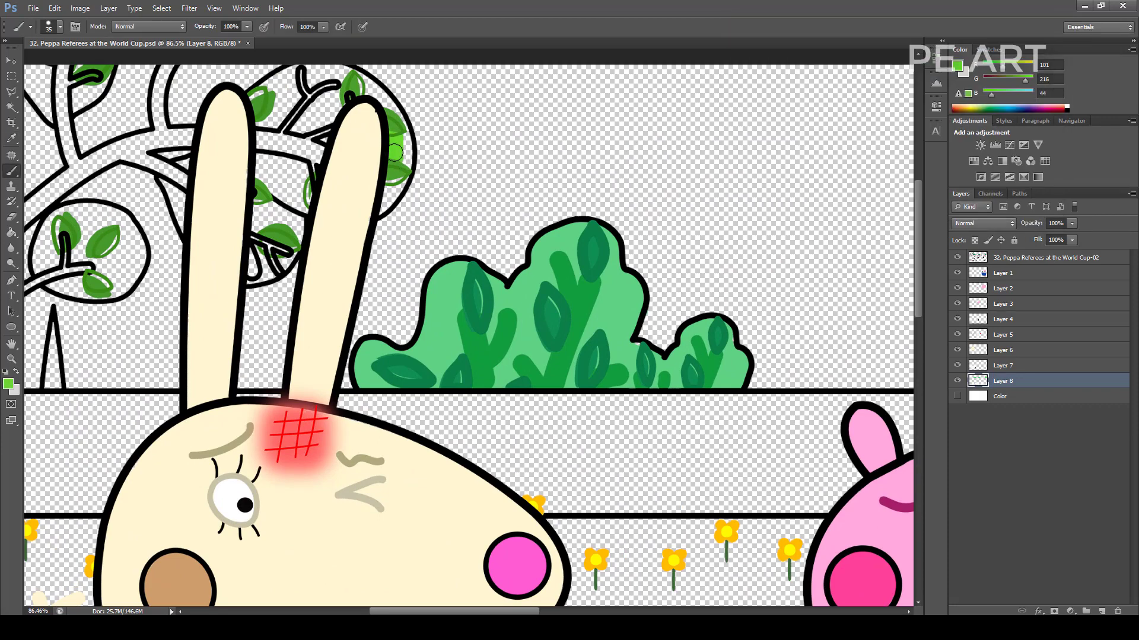
{"action": "left_click_drag", "start_coordinate": [395, 152], "coordinate": [397, 181]}
{"action": "mouse_move", "coordinate": [395, 117]}
{"action": "left_mouse_down"}
{"action": "mouse_move", "coordinate": [356, 78]}
{"action": "mouse_move", "coordinate": [310, 63]}
{"action": "mouse_move", "coordinate": [313, 81]}
{"action": "mouse_move", "coordinate": [342, 86]}
{"action": "mouse_move", "coordinate": [296, 130]}
{"action": "mouse_move", "coordinate": [336, 109]}
{"action": "left_mouse_up"}
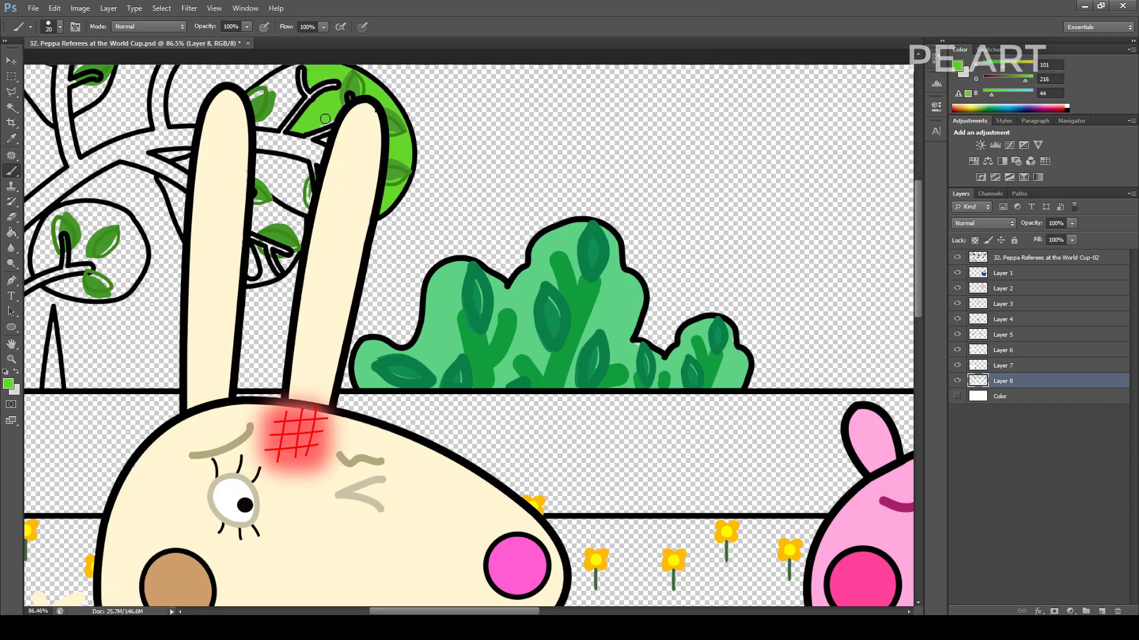
{"action": "mouse_move", "coordinate": [297, 67]}
{"action": "left_mouse_down"}
{"action": "mouse_move", "coordinate": [278, 79]}
{"action": "mouse_move", "coordinate": [259, 122]}
{"action": "mouse_move", "coordinate": [295, 93]}
{"action": "left_mouse_up"}
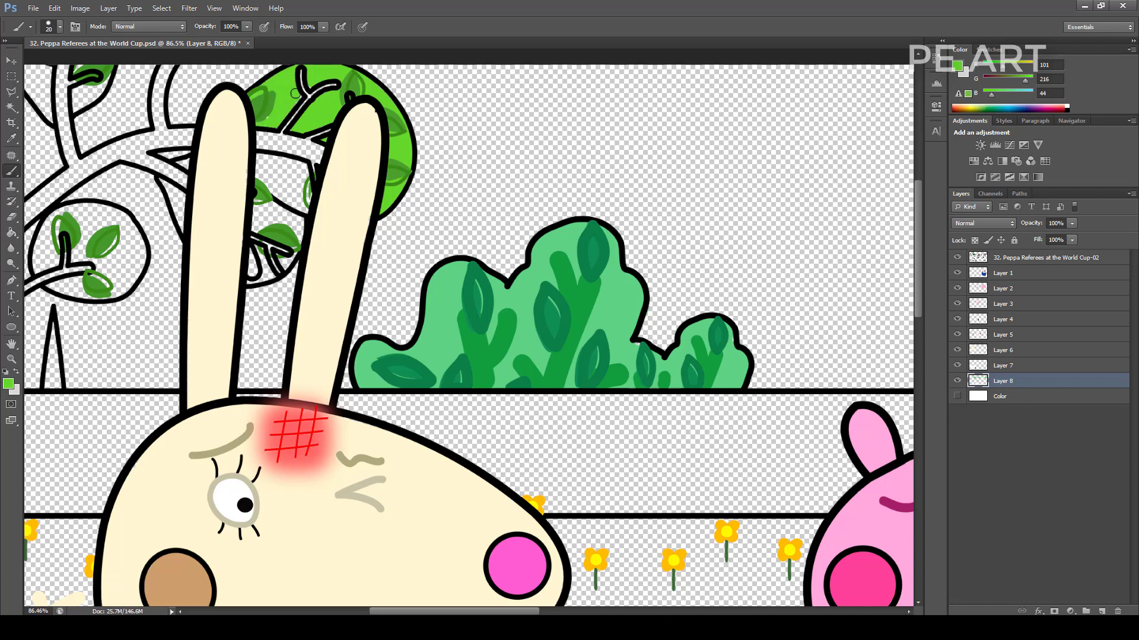
Fill the lower foliage behind the ears, the cluster at the canvas's upper edge and the round leaf cluster with bright green
{"action": "mouse_move", "coordinate": [299, 164]}
{"action": "left_mouse_down"}
{"action": "mouse_move", "coordinate": [295, 205]}
{"action": "mouse_move", "coordinate": [260, 157]}
{"action": "mouse_move", "coordinate": [285, 160]}
{"action": "mouse_move", "coordinate": [309, 190]}
{"action": "mouse_move", "coordinate": [283, 175]}
{"action": "mouse_move", "coordinate": [254, 214]}
{"action": "mouse_move", "coordinate": [278, 208]}
{"action": "mouse_move", "coordinate": [255, 225]}
{"action": "mouse_move", "coordinate": [280, 222]}
{"action": "mouse_move", "coordinate": [299, 246]}
{"action": "mouse_move", "coordinate": [296, 224]}
{"action": "mouse_move", "coordinate": [284, 264]}
{"action": "mouse_move", "coordinate": [254, 264]}
{"action": "left_mouse_up"}
{"action": "mouse_move", "coordinate": [221, 209]}
{"action": "left_mouse_down"}
{"action": "mouse_move", "coordinate": [278, 253]}
{"action": "mouse_move", "coordinate": [237, 206]}
{"action": "mouse_move", "coordinate": [255, 231]}
{"action": "mouse_move", "coordinate": [239, 240]}
{"action": "mouse_move", "coordinate": [217, 225]}
{"action": "mouse_move", "coordinate": [235, 273]}
{"action": "left_mouse_up"}
{"action": "mouse_move", "coordinate": [172, 138]}
{"action": "left_mouse_down"}
{"action": "mouse_move", "coordinate": [132, 150]}
{"action": "mouse_move", "coordinate": [139, 107]}
{"action": "mouse_move", "coordinate": [89, 130]}
{"action": "left_mouse_up"}
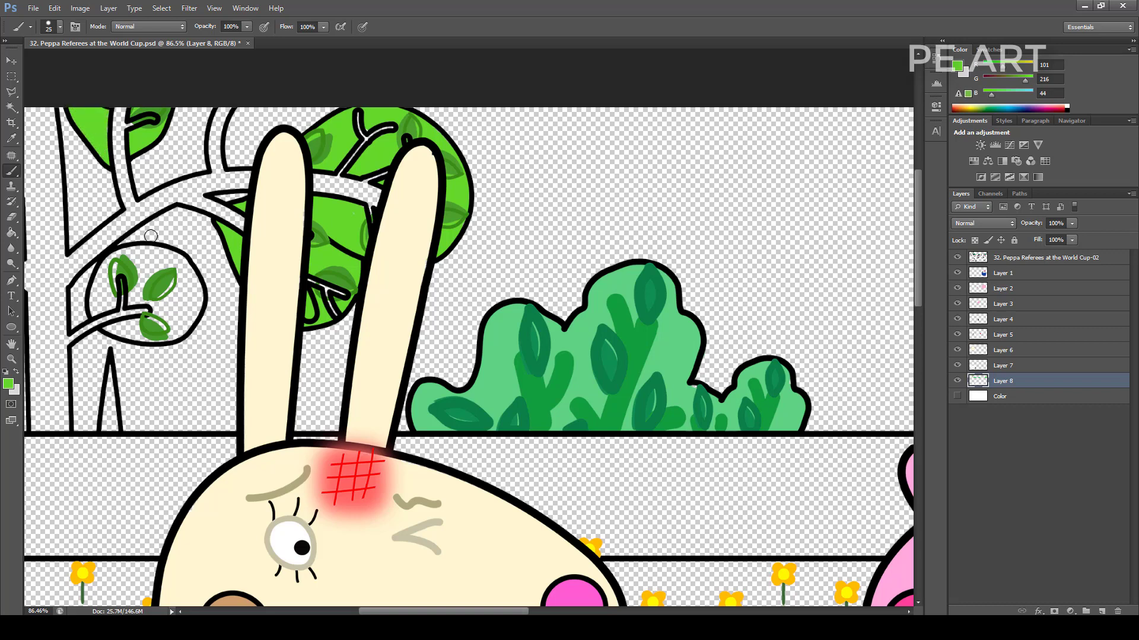
{"action": "mouse_move", "coordinate": [142, 255]}
{"action": "left_mouse_down"}
{"action": "mouse_move", "coordinate": [109, 262]}
{"action": "mouse_move", "coordinate": [95, 310]}
{"action": "mouse_move", "coordinate": [108, 306]}
{"action": "mouse_move", "coordinate": [107, 285]}
{"action": "mouse_move", "coordinate": [130, 281]}
{"action": "mouse_move", "coordinate": [152, 301]}
{"action": "mouse_move", "coordinate": [147, 253]}
{"action": "mouse_move", "coordinate": [188, 271]}
{"action": "mouse_move", "coordinate": [160, 268]}
{"action": "mouse_move", "coordinate": [163, 324]}
{"action": "mouse_move", "coordinate": [183, 311]}
{"action": "mouse_move", "coordinate": [191, 279]}
{"action": "mouse_move", "coordinate": [195, 304]}
{"action": "mouse_move", "coordinate": [169, 333]}
{"action": "mouse_move", "coordinate": [188, 318]}
{"action": "mouse_move", "coordinate": [195, 284]}
{"action": "mouse_move", "coordinate": [175, 331]}
{"action": "mouse_move", "coordinate": [114, 331]}
{"action": "mouse_move", "coordinate": [169, 335]}
{"action": "left_mouse_up"}
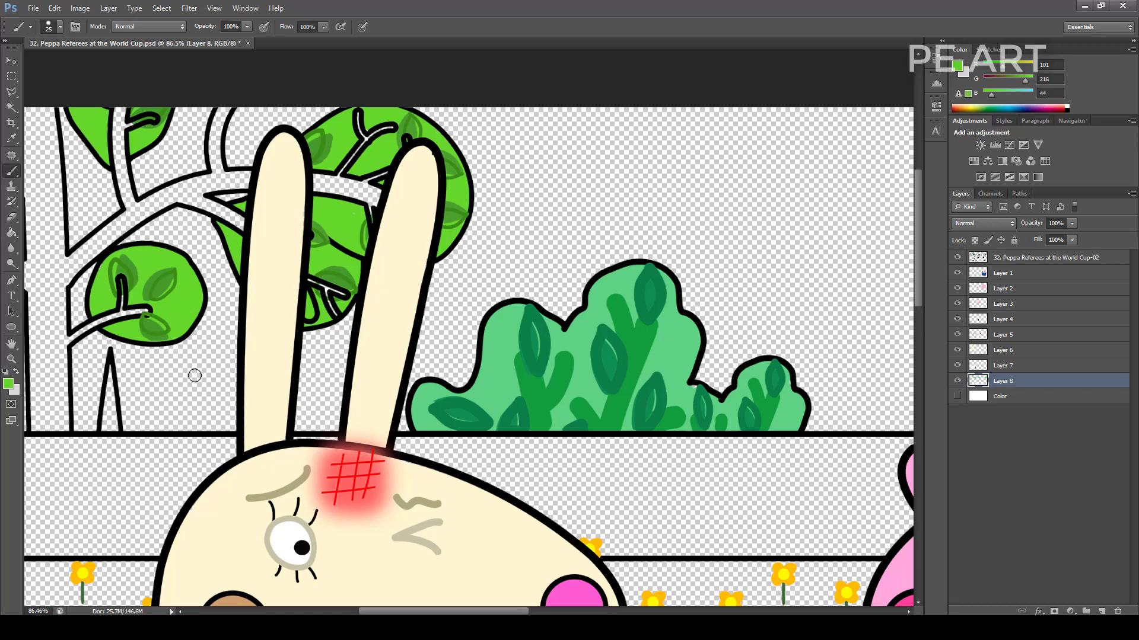
Add a new layer directly above the Color layer and set the foreground colour to brown RGB 123, 78, 6
{"action": "scroll", "coordinate": [202, 379], "scroll_direction": "down", "scroll_amount": 3}
{"action": "left_click", "coordinate": [1031, 402]}
{"action": "left_click", "coordinate": [1102, 612]}
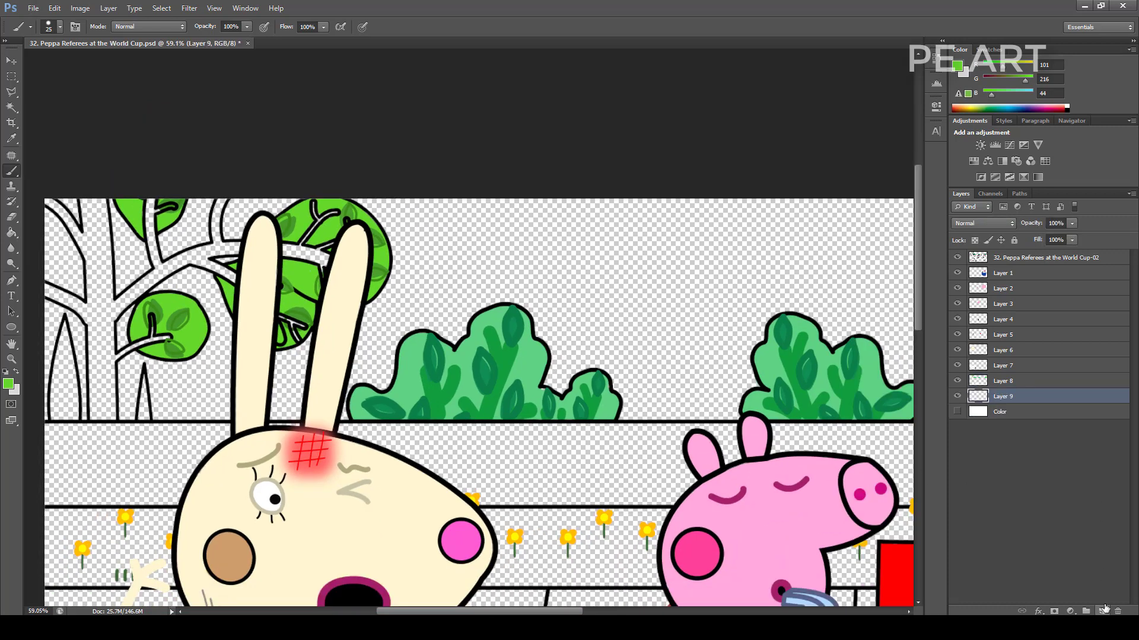
{"action": "left_click", "coordinate": [957, 65]}
{"action": "left_click", "coordinate": [901, 186]}
{"action": "left_click", "coordinate": [877, 130]}
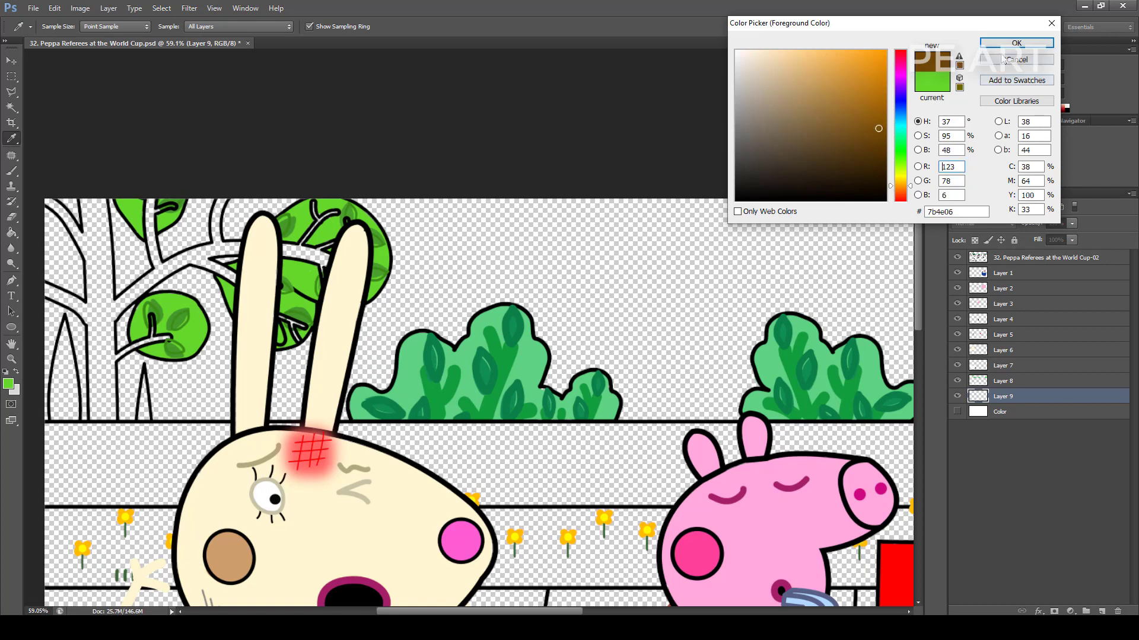
{"action": "key", "text": "Return"}
Paint the tree's branches around the rabbit's ears and through the upper foliage brown
{"action": "mouse_move", "coordinate": [300, 256]}
{"action": "left_mouse_down"}
{"action": "mouse_move", "coordinate": [328, 261]}
{"action": "mouse_move", "coordinate": [284, 248]}
{"action": "mouse_move", "coordinate": [317, 205]}
{"action": "left_mouse_up"}
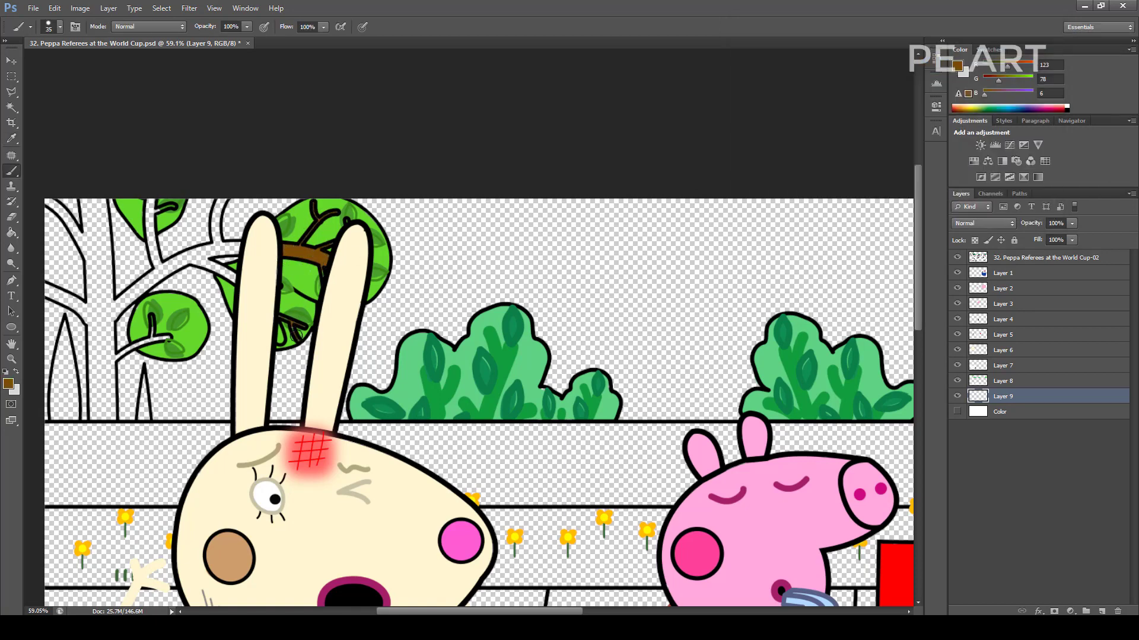
{"action": "left_click_drag", "start_coordinate": [242, 247], "coordinate": [229, 250]}
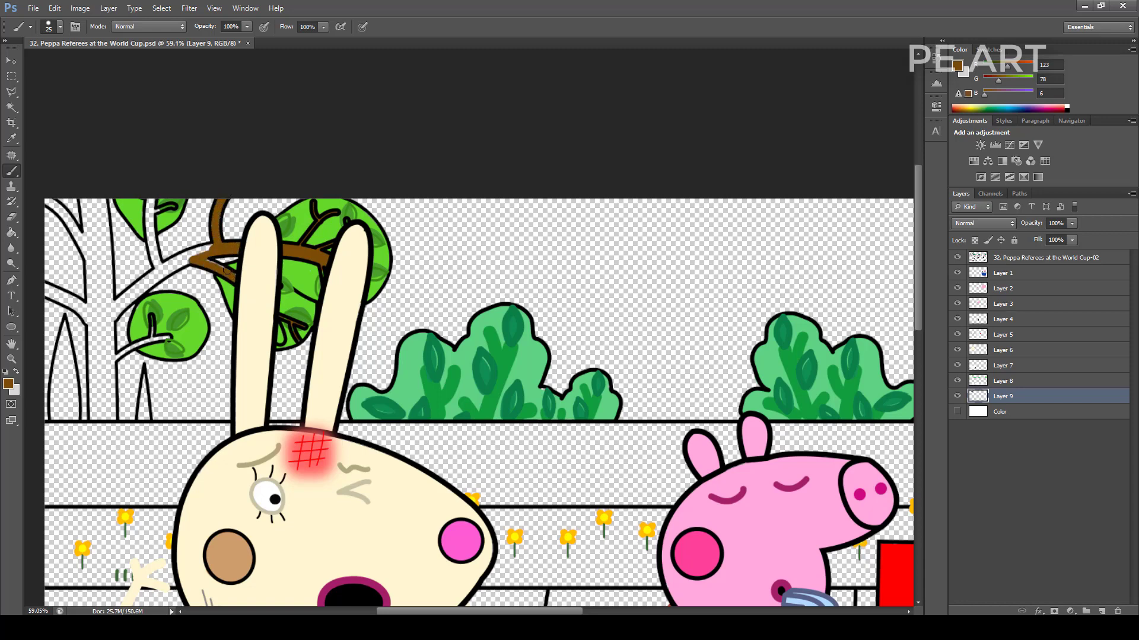
{"action": "scroll", "coordinate": [132, 278], "scroll_direction": "up", "scroll_amount": 4}
{"action": "mouse_move", "coordinate": [258, 240]}
{"action": "left_mouse_down"}
{"action": "mouse_move", "coordinate": [187, 268]}
{"action": "mouse_move", "coordinate": [201, 260]}
{"action": "mouse_move", "coordinate": [223, 255]}
{"action": "mouse_move", "coordinate": [156, 298]}
{"action": "mouse_move", "coordinate": [177, 270]}
{"action": "mouse_move", "coordinate": [171, 169]}
{"action": "left_mouse_up"}
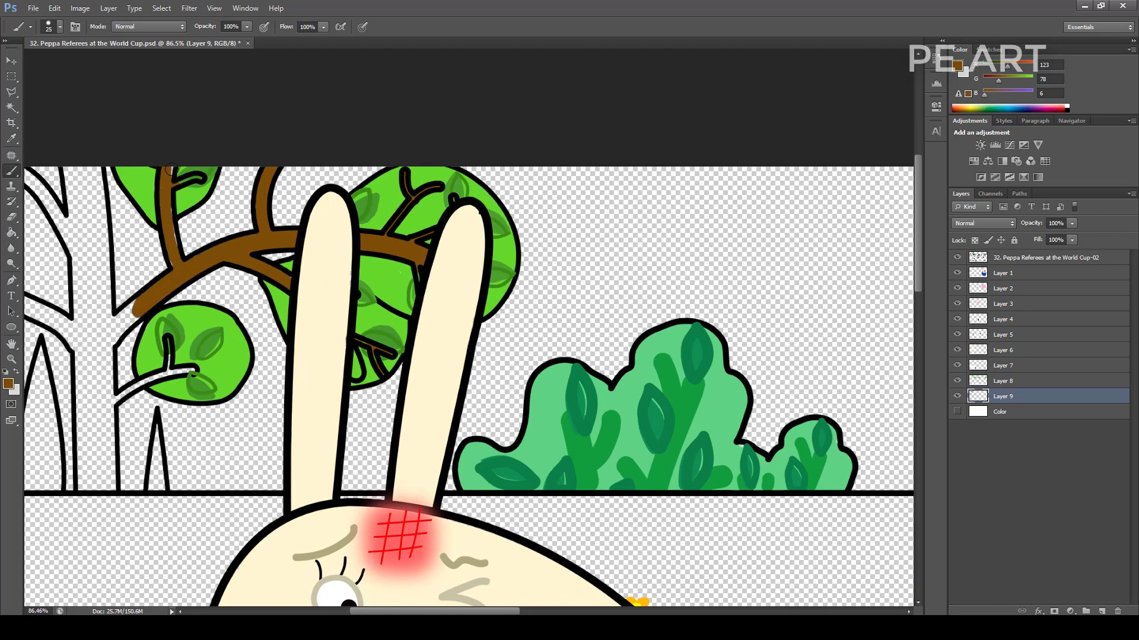
Fill the tree trunk, its outer branches and the branch in the round leaf cluster brown, adjusting the brush between sizes 30 and 15
{"action": "mouse_move", "coordinate": [123, 314]}
{"action": "left_mouse_down"}
{"action": "mouse_move", "coordinate": [95, 193]}
{"action": "mouse_move", "coordinate": [93, 232]}
{"action": "mouse_move", "coordinate": [71, 166]}
{"action": "mouse_move", "coordinate": [97, 343]}
{"action": "mouse_move", "coordinate": [82, 317]}
{"action": "mouse_move", "coordinate": [80, 260]}
{"action": "mouse_move", "coordinate": [26, 169]}
{"action": "left_mouse_up"}
{"action": "key", "text": "bracketright"}
{"action": "key", "text": "bracketleft"}
{"action": "mouse_move", "coordinate": [89, 328]}
{"action": "left_mouse_down"}
{"action": "mouse_move", "coordinate": [25, 307]}
{"action": "mouse_move", "coordinate": [85, 347]}
{"action": "left_mouse_up"}
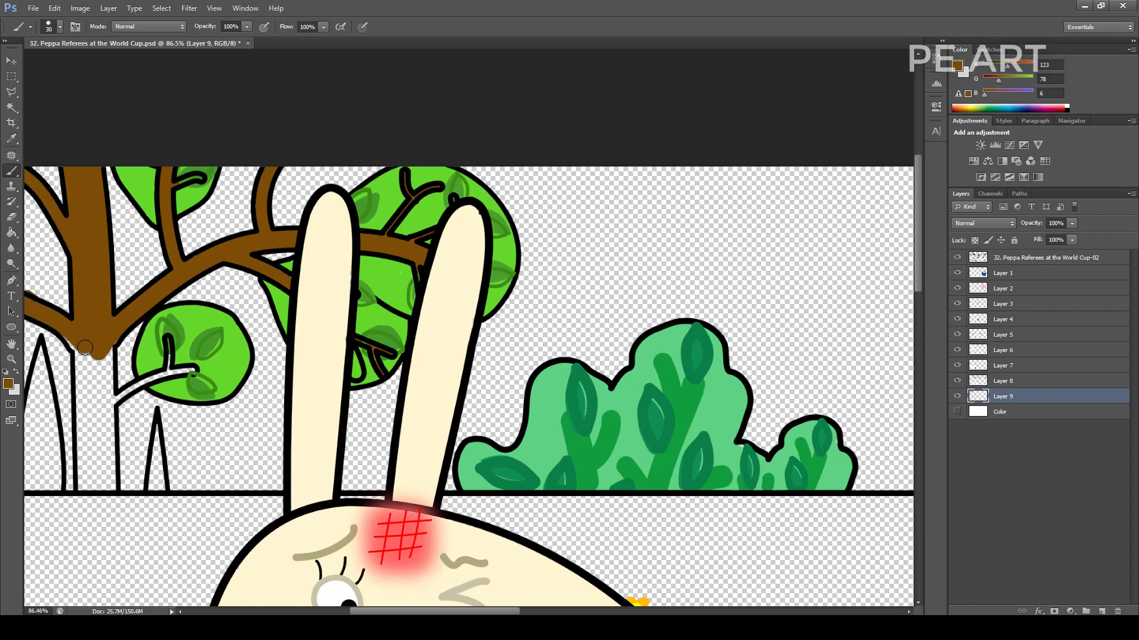
{"action": "key", "text": "e"}
{"action": "key", "text": "b"}
{"action": "left_click_drag", "start_coordinate": [27, 318], "coordinate": [58, 277]}
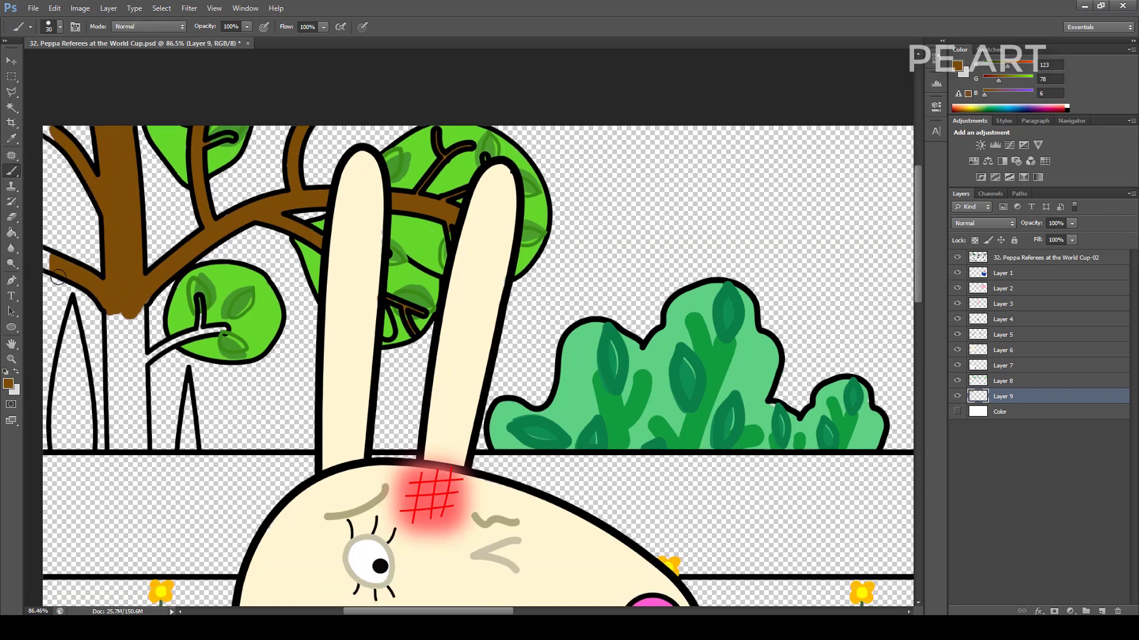
{"action": "mouse_move", "coordinate": [112, 313]}
{"action": "left_mouse_down"}
{"action": "mouse_move", "coordinate": [117, 436]}
{"action": "mouse_move", "coordinate": [140, 444]}
{"action": "mouse_move", "coordinate": [135, 303]}
{"action": "mouse_move", "coordinate": [129, 385]}
{"action": "mouse_move", "coordinate": [131, 354]}
{"action": "left_mouse_up"}
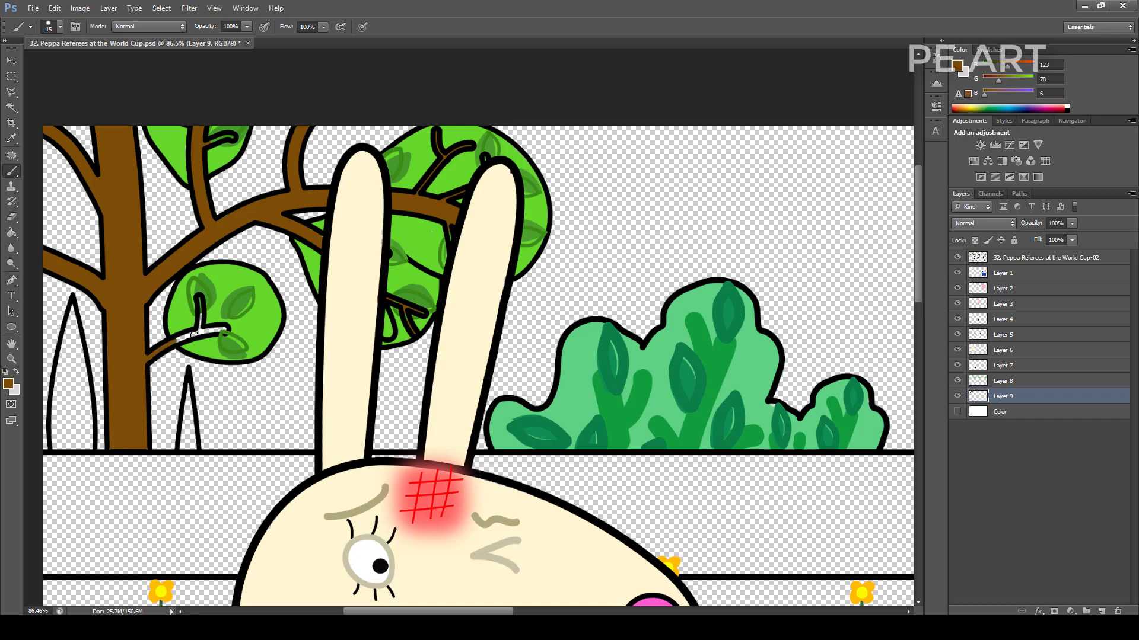
Set the foreground colour to olive RGB 142, 147, 85 and fill the two pointed trees beside the trunk
{"action": "left_click", "coordinate": [956, 66]}
{"action": "left_click_drag", "start_coordinate": [901, 186], "coordinate": [900, 168]}
{"action": "left_click_drag", "start_coordinate": [866, 126], "coordinate": [798, 114]}
{"action": "left_click_drag", "start_coordinate": [900, 168], "coordinate": [900, 174]}
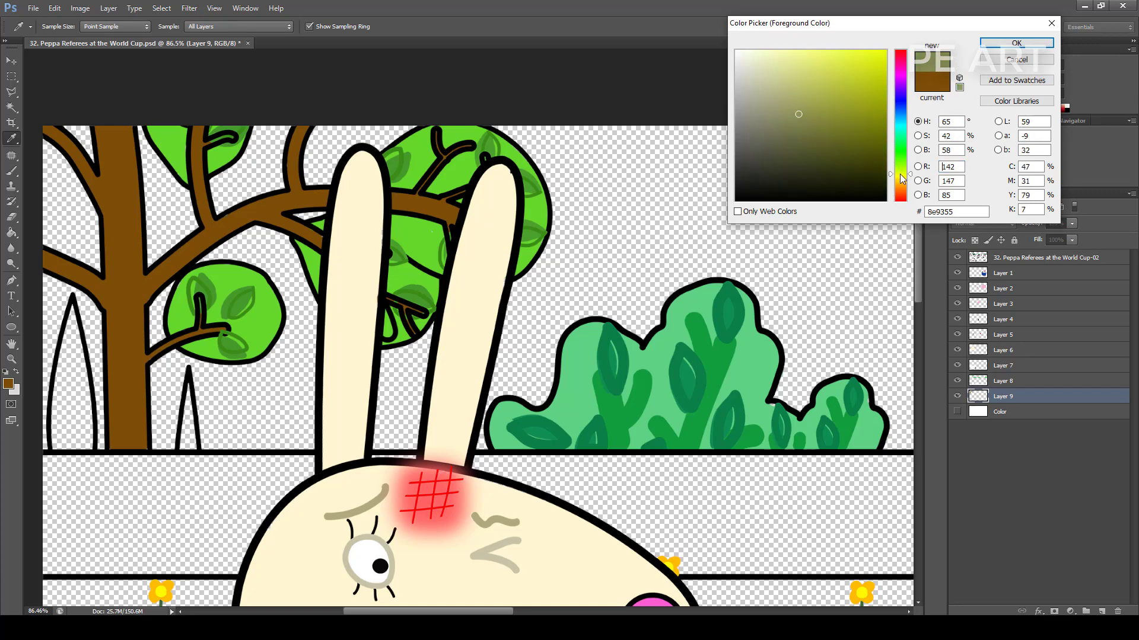
{"action": "left_click", "coordinate": [1016, 43]}
{"action": "key", "text": "bracketright"}
{"action": "mouse_move", "coordinate": [74, 377]}
{"action": "left_mouse_down"}
{"action": "mouse_move", "coordinate": [58, 448]}
{"action": "mouse_move", "coordinate": [83, 394]}
{"action": "left_mouse_up"}
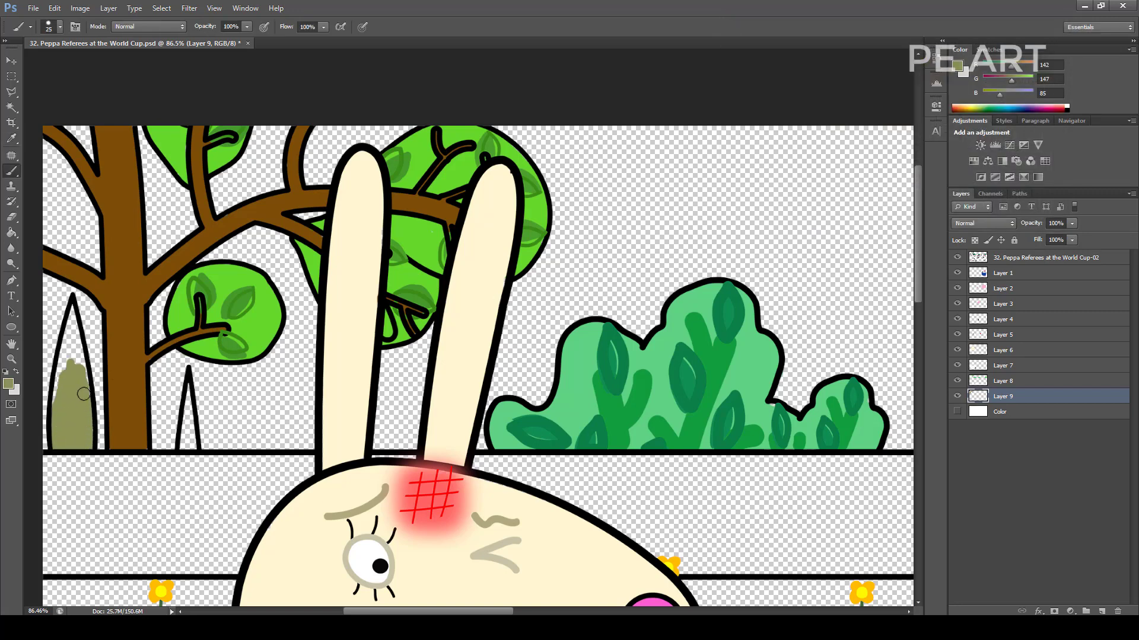
{"action": "mouse_move", "coordinate": [79, 355]}
{"action": "left_mouse_down"}
{"action": "mouse_move", "coordinate": [58, 412]}
{"action": "mouse_move", "coordinate": [70, 334]}
{"action": "left_mouse_up"}
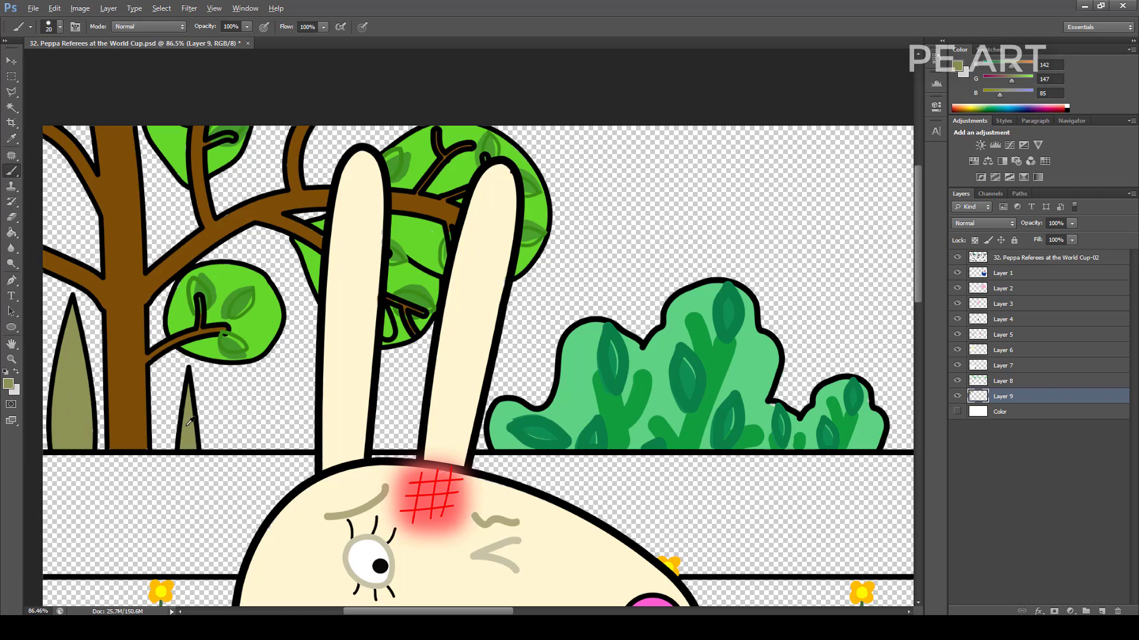
Add a new layer directly above the Color layer and set the foreground colour to sky blue RGB 64, 226, 255
{"action": "scroll", "coordinate": [190, 422], "scroll_direction": "down", "scroll_amount": 8}
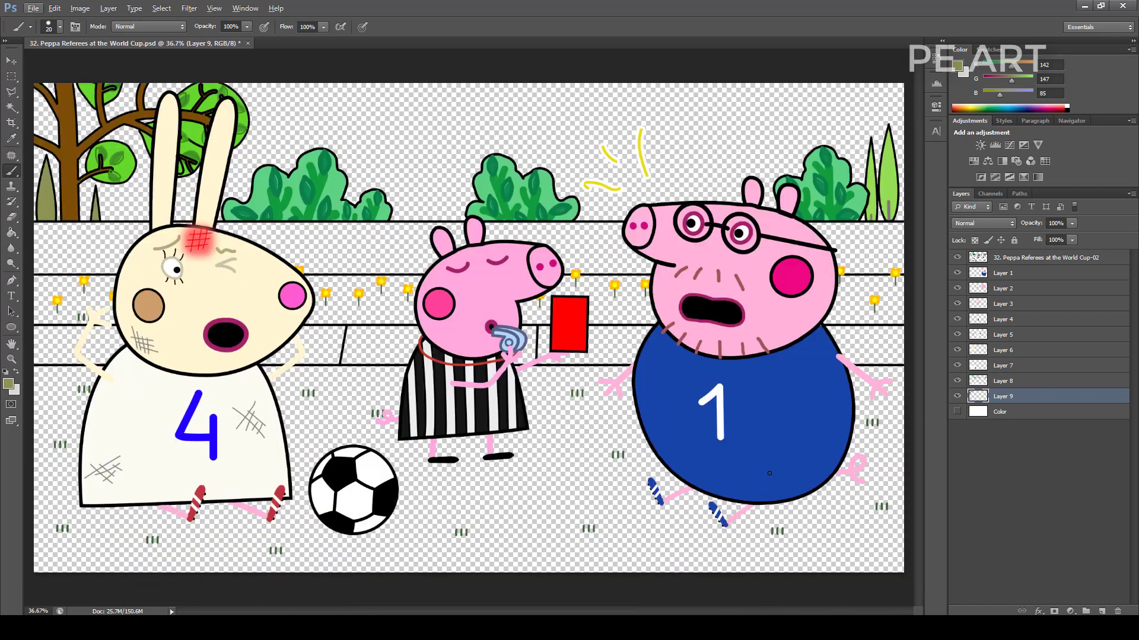
{"action": "left_click", "coordinate": [1017, 417]}
{"action": "left_click", "coordinate": [1101, 611]}
{"action": "left_click", "coordinate": [957, 66]}
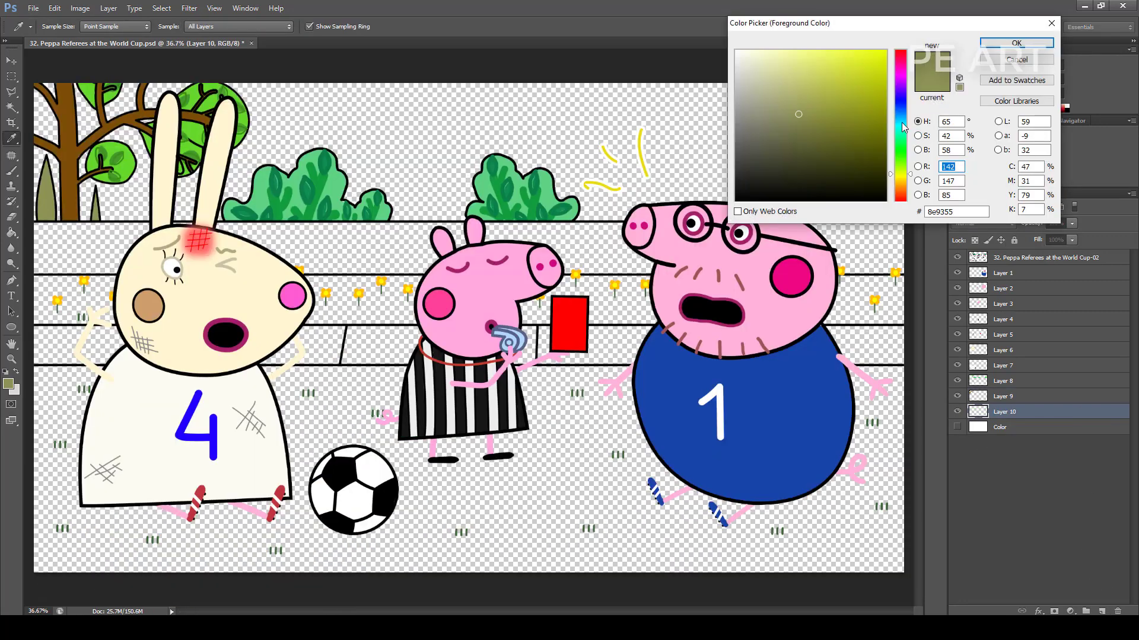
{"action": "left_click", "coordinate": [902, 122]}
{"action": "left_click_drag", "start_coordinate": [854, 77], "coordinate": [849, 51]}
{"action": "left_click", "coordinate": [1016, 43]}
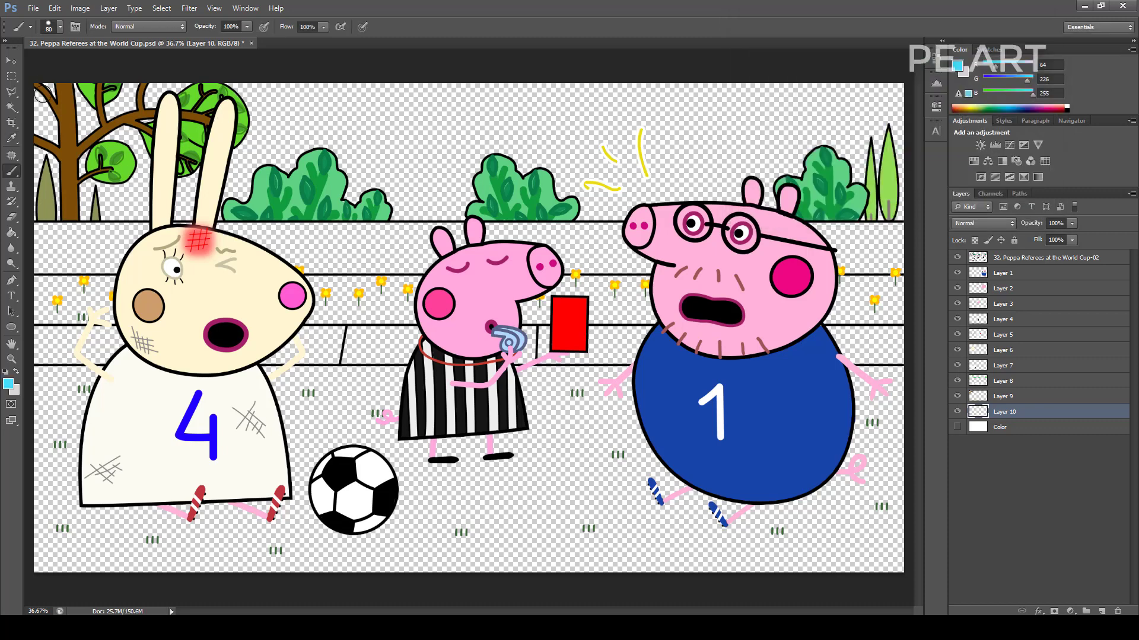
Enlarge the brush to size 125 and paint the whole sky area behind the trees and bushes blue
{"action": "key", "text": "bracketright"}
{"action": "key", "text": "bracketright"}
{"action": "key", "text": "bracketright"}
{"action": "mouse_move", "coordinate": [42, 93]}
{"action": "left_mouse_down"}
{"action": "mouse_move", "coordinate": [166, 98]}
{"action": "mouse_move", "coordinate": [44, 137]}
{"action": "mouse_move", "coordinate": [142, 172]}
{"action": "mouse_move", "coordinate": [39, 208]}
{"action": "mouse_move", "coordinate": [771, 202]}
{"action": "mouse_move", "coordinate": [884, 175]}
{"action": "mouse_move", "coordinate": [844, 168]}
{"action": "mouse_move", "coordinate": [773, 111]}
{"action": "mouse_move", "coordinate": [901, 95]}
{"action": "mouse_move", "coordinate": [581, 172]}
{"action": "mouse_move", "coordinate": [714, 114]}
{"action": "mouse_move", "coordinate": [326, 104]}
{"action": "mouse_move", "coordinate": [172, 118]}
{"action": "mouse_move", "coordinate": [390, 171]}
{"action": "mouse_move", "coordinate": [260, 183]}
{"action": "left_mouse_up"}
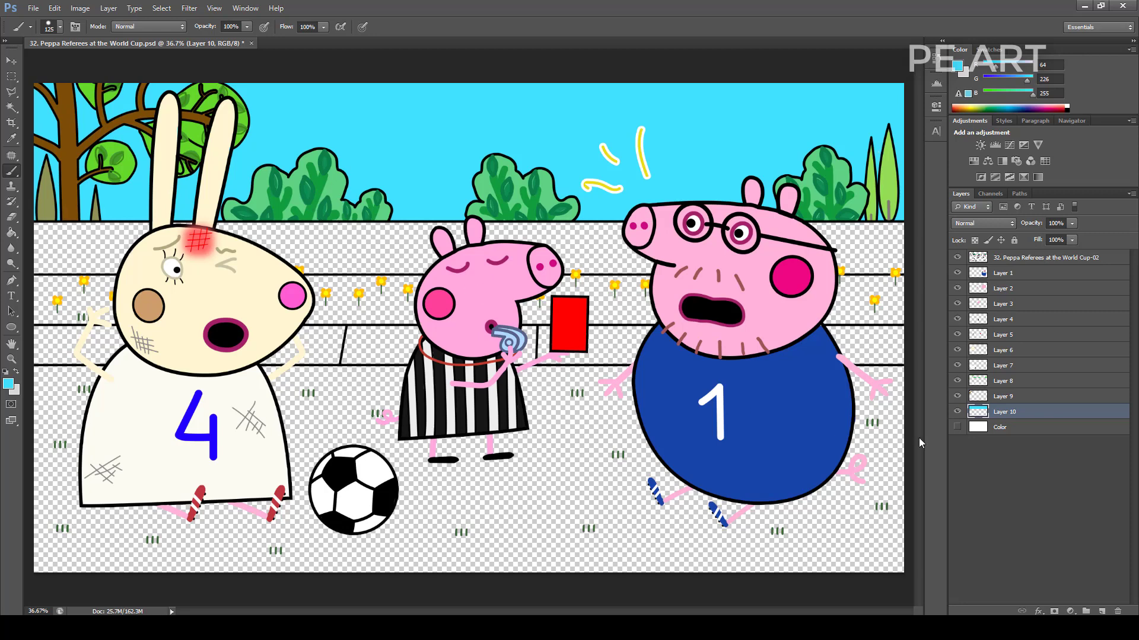
Add a new layer below the sky layer, set the foreground colour to orange RGB 250, 164, 100 and fill the wall band
{"action": "left_click", "coordinate": [1020, 426]}
{"action": "left_click", "coordinate": [1102, 610]}
{"action": "left_click", "coordinate": [957, 70]}
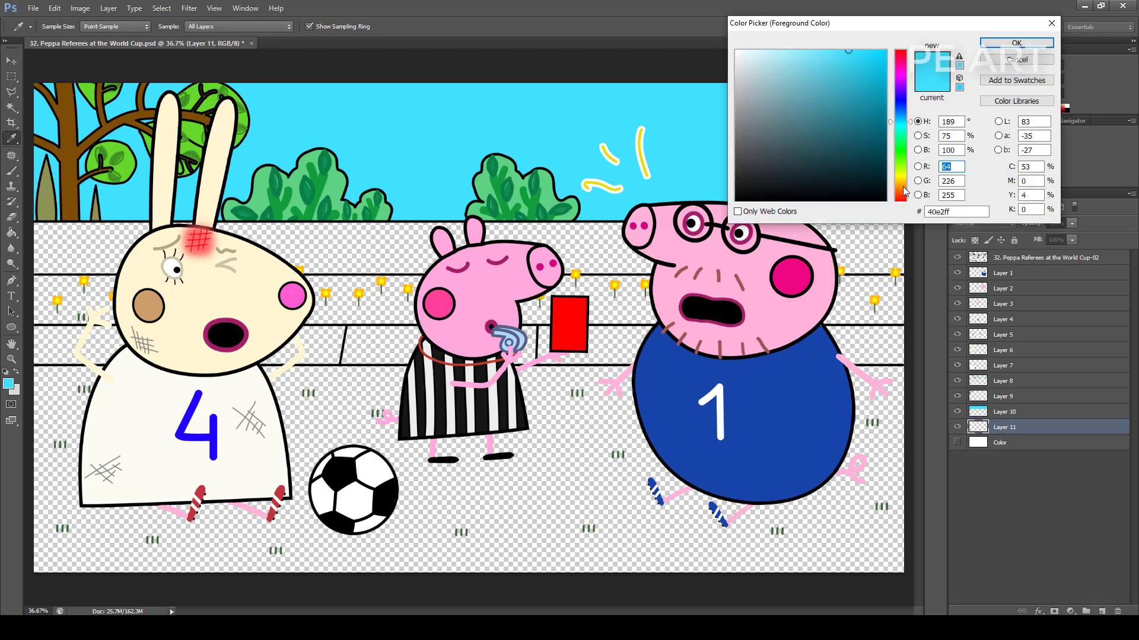
{"action": "left_click", "coordinate": [901, 188]}
{"action": "left_click_drag", "start_coordinate": [823, 66], "coordinate": [812, 54]}
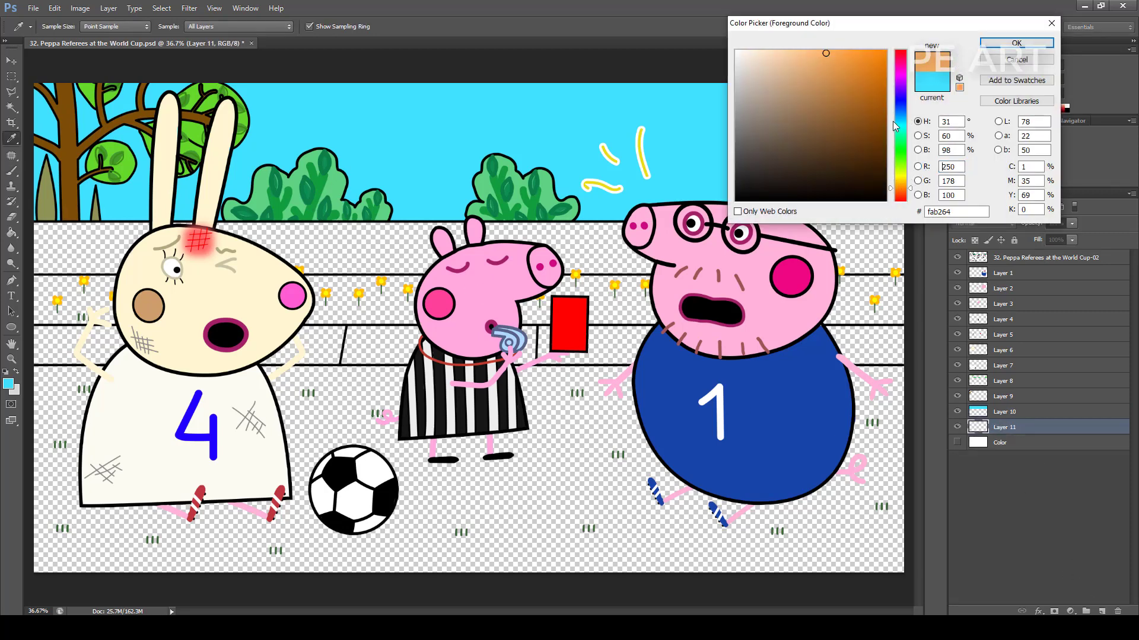
{"action": "left_click", "coordinate": [901, 191]}
{"action": "left_click", "coordinate": [1017, 43]}
{"action": "mouse_move", "coordinate": [823, 226]}
{"action": "left_mouse_down"}
{"action": "mouse_move", "coordinate": [825, 242]}
{"action": "mouse_move", "coordinate": [902, 260]}
{"action": "mouse_move", "coordinate": [66, 252]}
{"action": "mouse_move", "coordinate": [39, 230]}
{"action": "mouse_move", "coordinate": [487, 240]}
{"action": "left_mouse_up"}
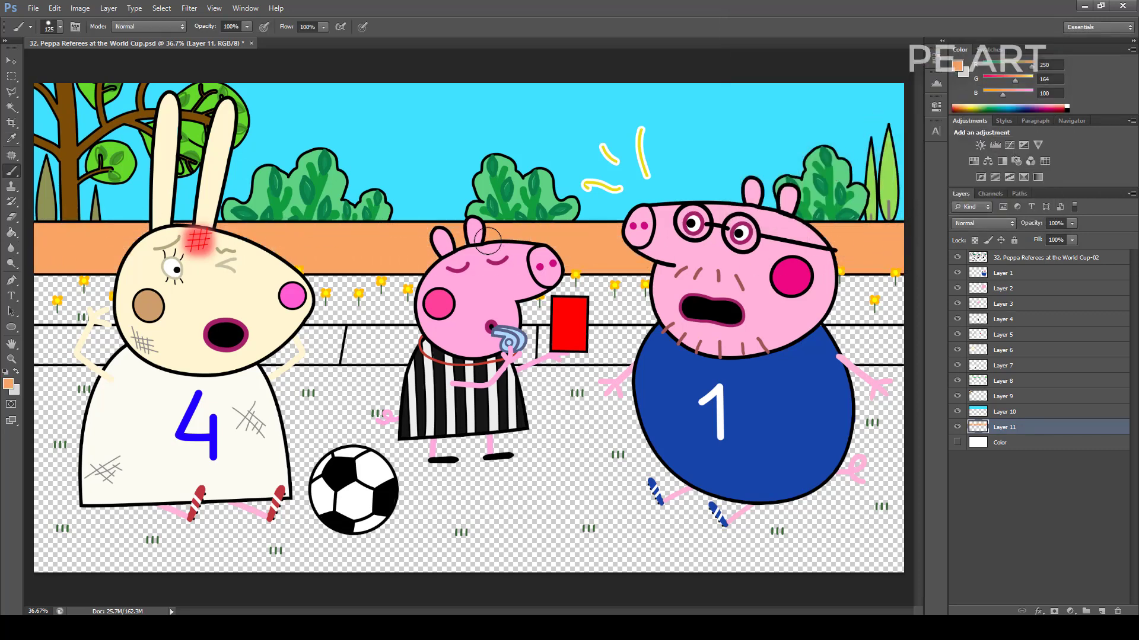
Set the foreground colour to dark grey RGB 96, 95, 95 and fill the path strip behind the characters
{"action": "left_click", "coordinate": [957, 67]}
{"action": "left_click", "coordinate": [737, 144]}
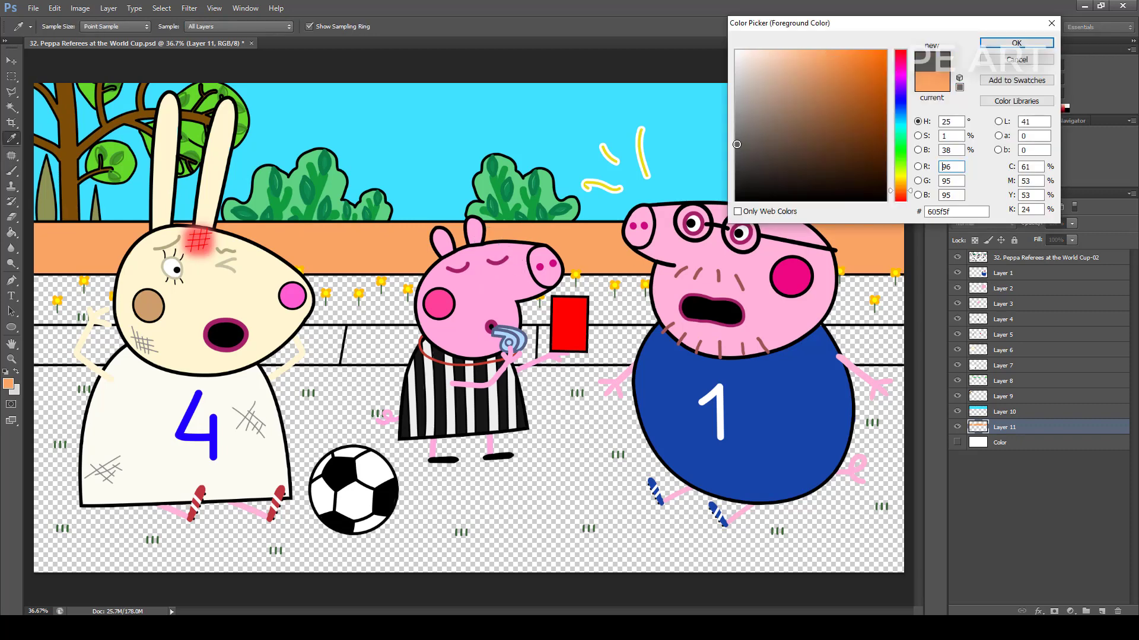
{"action": "left_click", "coordinate": [1005, 45]}
{"action": "mouse_move", "coordinate": [899, 339]}
{"action": "left_mouse_down"}
{"action": "mouse_move", "coordinate": [807, 336]}
{"action": "mouse_move", "coordinate": [899, 348]}
{"action": "mouse_move", "coordinate": [35, 350]}
{"action": "mouse_move", "coordinate": [101, 339]}
{"action": "mouse_move", "coordinate": [642, 357]}
{"action": "mouse_move", "coordinate": [628, 337]}
{"action": "left_mouse_up"}
Add a new layer directly above the Color layer and set the foreground colour to light green RGB 131, 225, 134
{"action": "left_click", "coordinate": [1101, 611]}
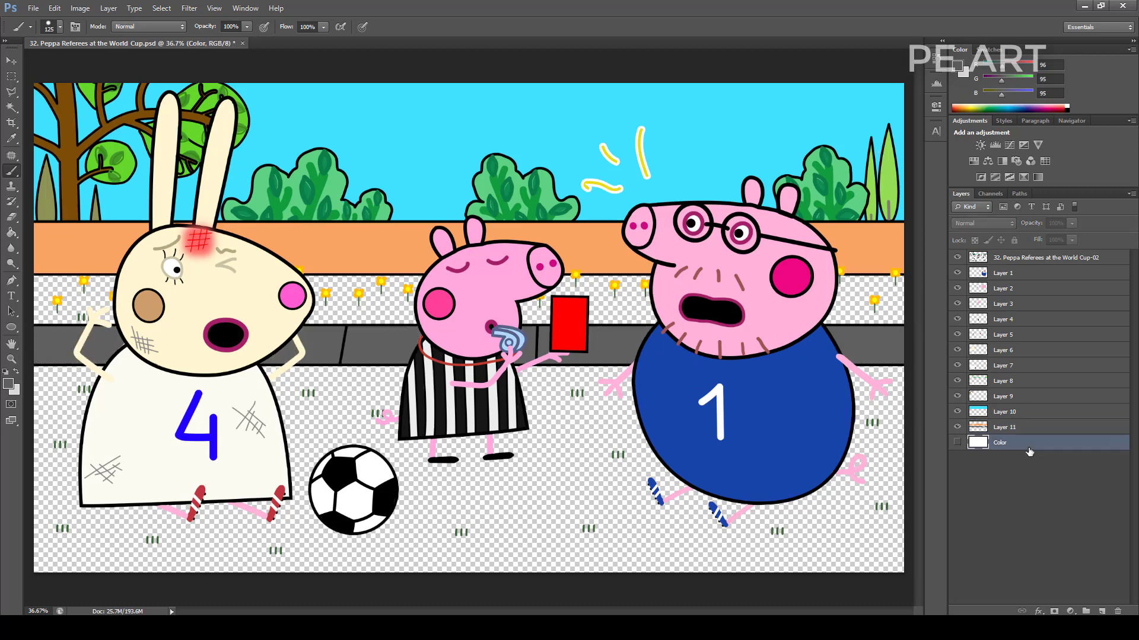
{"action": "left_click", "coordinate": [957, 66]}
{"action": "left_click", "coordinate": [900, 150]}
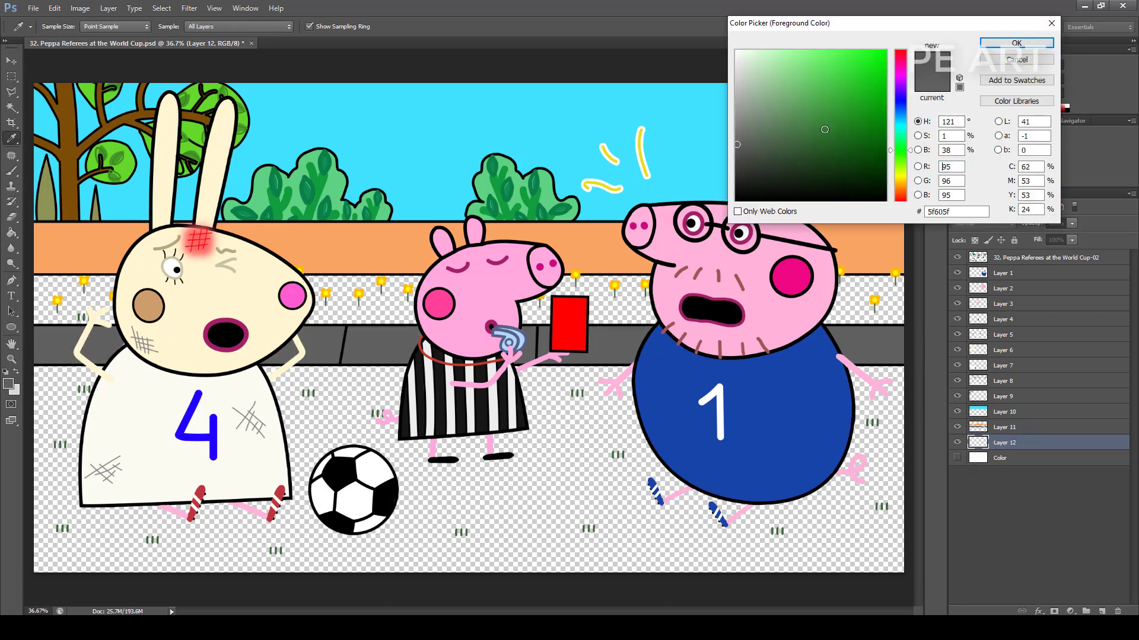
{"action": "left_click_drag", "start_coordinate": [824, 129], "coordinate": [797, 77]}
{"action": "left_click", "coordinate": [1008, 43]}
Fill the flower strip and the whole grass field light green, enlarging the brush to size 175 for the field
{"action": "mouse_move", "coordinate": [893, 263]}
{"action": "left_mouse_down"}
{"action": "mouse_move", "coordinate": [913, 320]}
{"action": "mouse_move", "coordinate": [680, 325]}
{"action": "mouse_move", "coordinate": [530, 300]}
{"action": "mouse_move", "coordinate": [502, 278]}
{"action": "mouse_move", "coordinate": [494, 289]}
{"action": "mouse_move", "coordinate": [429, 274]}
{"action": "mouse_move", "coordinate": [448, 303]}
{"action": "mouse_move", "coordinate": [363, 330]}
{"action": "left_mouse_up"}
{"action": "mouse_move", "coordinate": [242, 304]}
{"action": "left_mouse_down"}
{"action": "mouse_move", "coordinate": [60, 297]}
{"action": "mouse_move", "coordinate": [367, 397]}
{"action": "left_mouse_up"}
{"action": "key", "text": "bracketright"}
{"action": "key", "text": "bracketright"}
{"action": "mouse_move", "coordinate": [308, 370]}
{"action": "left_mouse_down"}
{"action": "mouse_move", "coordinate": [289, 488]}
{"action": "mouse_move", "coordinate": [60, 497]}
{"action": "mouse_move", "coordinate": [70, 421]}
{"action": "mouse_move", "coordinate": [39, 438]}
{"action": "mouse_move", "coordinate": [51, 532]}
{"action": "mouse_move", "coordinate": [331, 571]}
{"action": "mouse_move", "coordinate": [206, 523]}
{"action": "mouse_move", "coordinate": [461, 560]}
{"action": "mouse_move", "coordinate": [708, 560]}
{"action": "mouse_move", "coordinate": [473, 510]}
{"action": "mouse_move", "coordinate": [495, 478]}
{"action": "mouse_move", "coordinate": [477, 437]}
{"action": "mouse_move", "coordinate": [484, 408]}
{"action": "mouse_move", "coordinate": [515, 457]}
{"action": "mouse_move", "coordinate": [815, 496]}
{"action": "mouse_move", "coordinate": [668, 500]}
{"action": "mouse_move", "coordinate": [732, 521]}
{"action": "mouse_move", "coordinate": [701, 566]}
{"action": "mouse_move", "coordinate": [783, 550]}
{"action": "mouse_move", "coordinate": [815, 484]}
{"action": "mouse_move", "coordinate": [812, 428]}
{"action": "mouse_move", "coordinate": [597, 391]}
{"action": "left_mouse_up"}
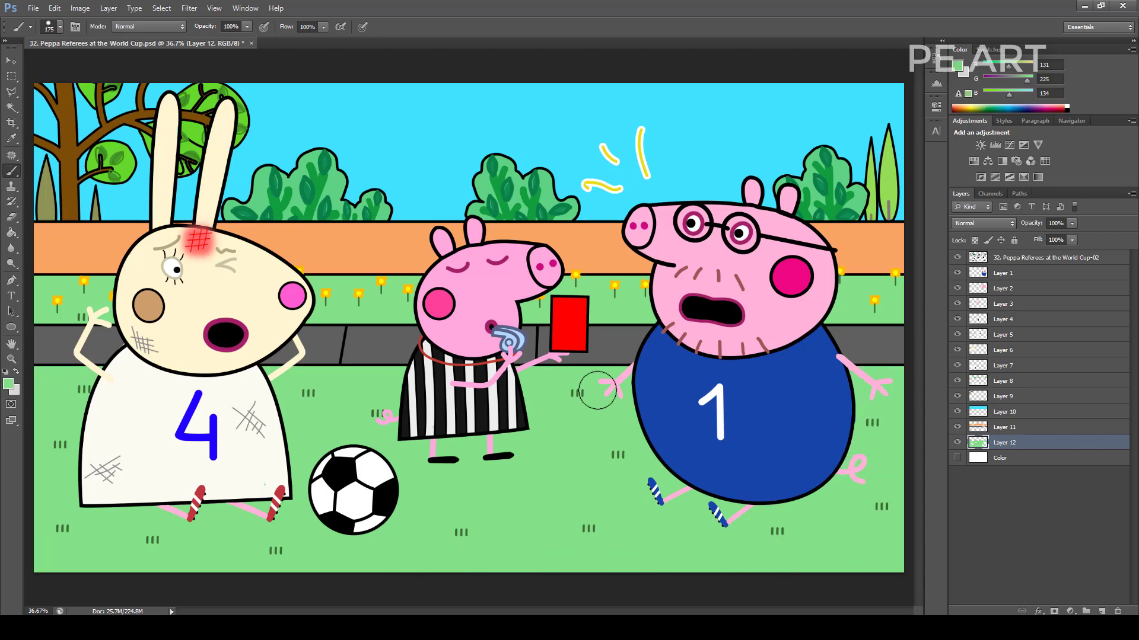
Switch to the Ellipse tool in Shape mode and set its fill to black
{"action": "right_click", "coordinate": [13, 330]}
{"action": "left_click", "coordinate": [53, 350]}
{"action": "left_click", "coordinate": [107, 29]}
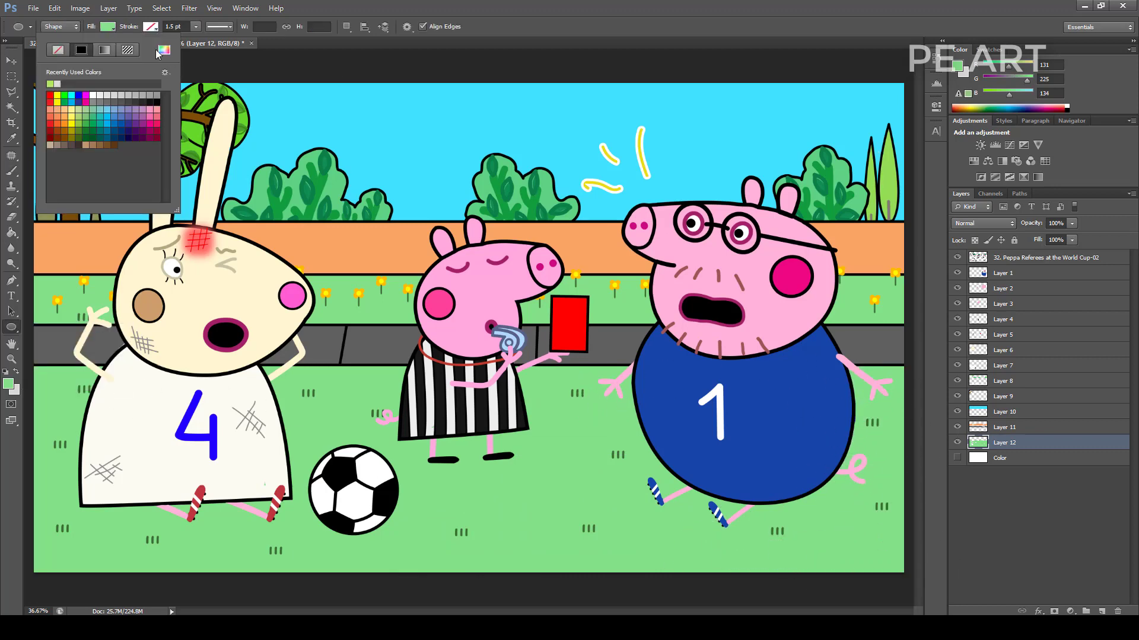
{"action": "left_click", "coordinate": [164, 50]}
{"action": "left_click", "coordinate": [783, 186]}
{"action": "left_click", "coordinate": [1017, 43]}
Draw flat ellipse shadows under the rabbit, the football, Peppa and Daddy Pig, and lower the opacity of all four to make them translucent
{"action": "left_click_drag", "start_coordinate": [84, 506], "coordinate": [382, 537]}
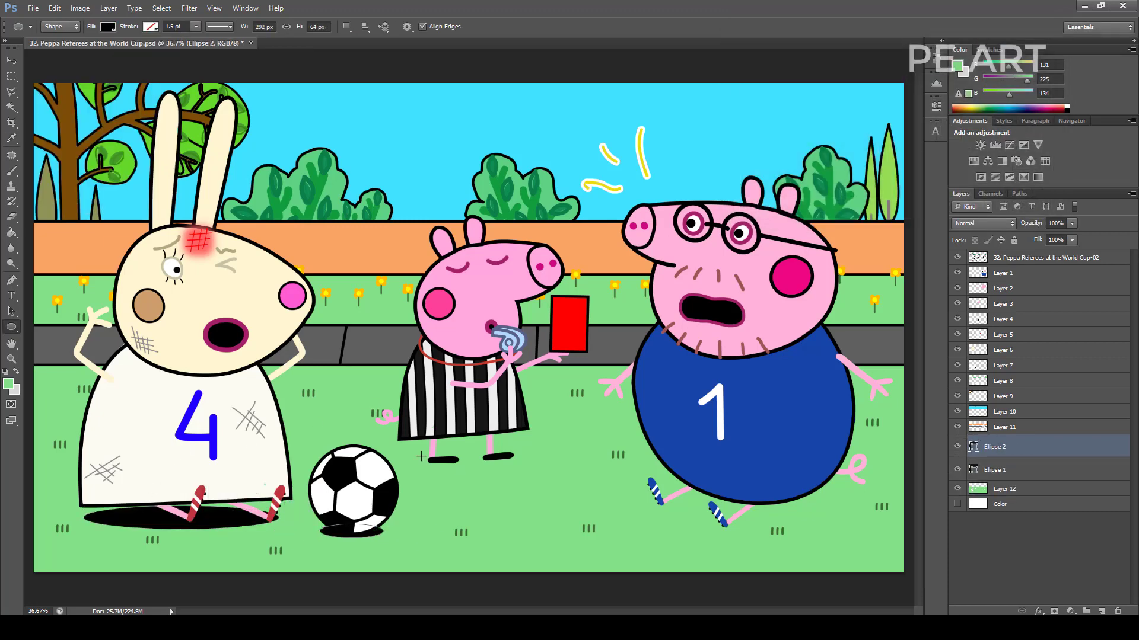
{"action": "left_click_drag", "start_coordinate": [422, 456], "coordinate": [513, 471]}
{"action": "left_click_drag", "start_coordinate": [665, 508], "coordinate": [816, 529]}
{"action": "left_click", "coordinate": [989, 516], "text": "shift"}
{"action": "left_click_drag", "start_coordinate": [1039, 256], "coordinate": [1023, 265]}
Select the sky layer, set the foreground colour to white RGB 255, 255, 255 and switch to the Custom Shape tool
{"action": "left_click", "coordinate": [999, 410]}
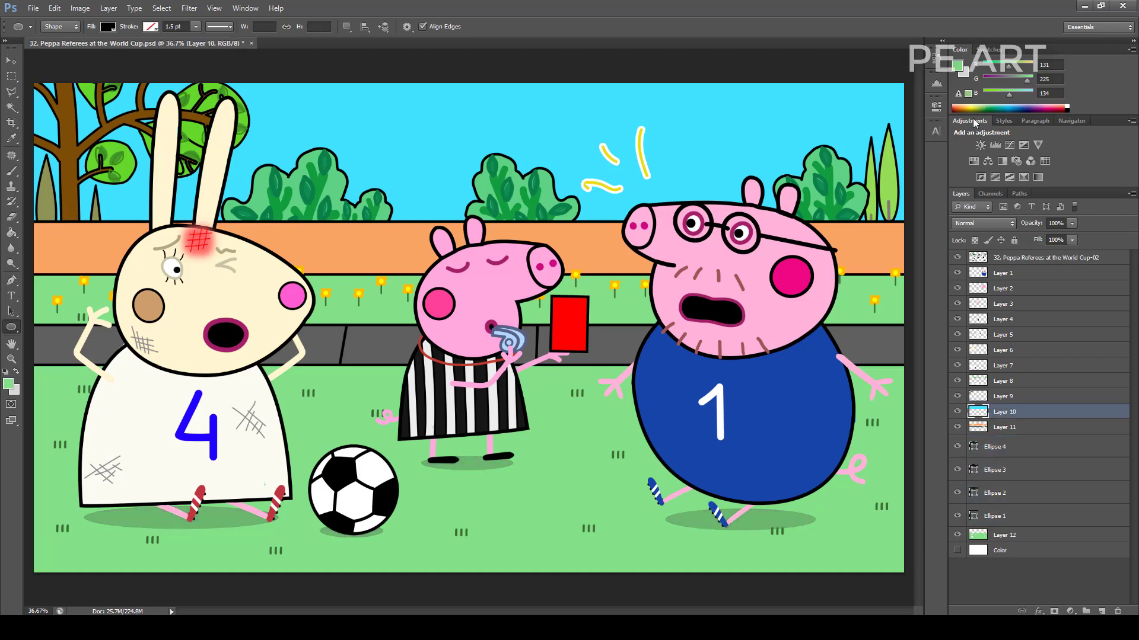
{"action": "left_click", "coordinate": [957, 68]}
{"action": "left_click", "coordinate": [736, 52]}
{"action": "key", "text": "Return"}
{"action": "left_click_drag", "start_coordinate": [18, 330], "coordinate": [59, 384]}
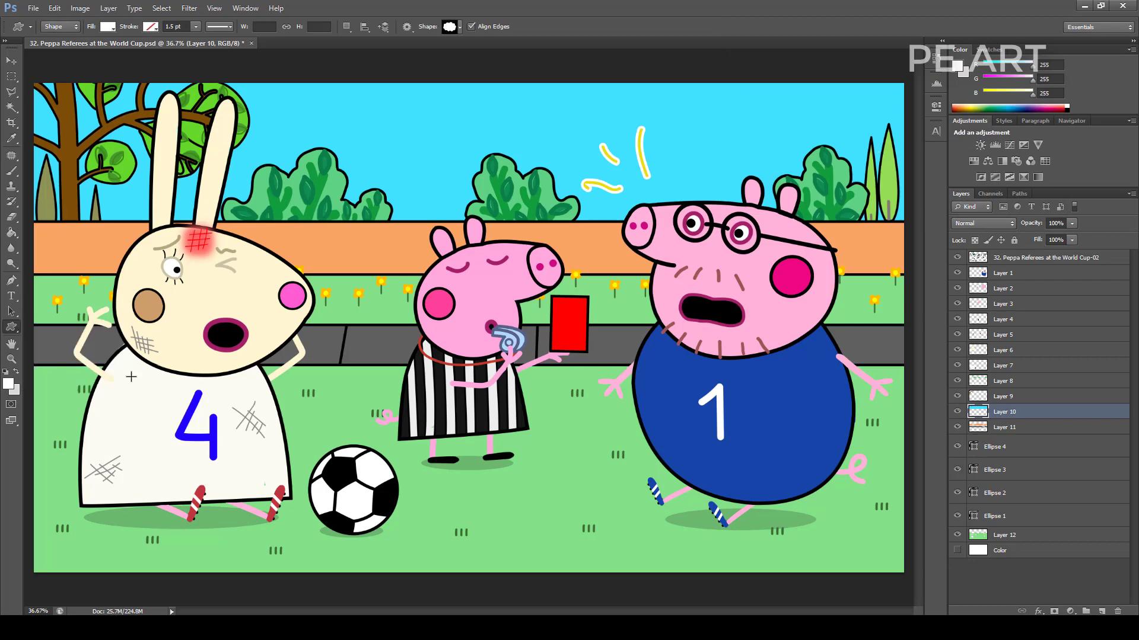
Draw four white clouds: two beside the rabbit's ears, one above the middle bush and one about 366 by 200 px above Daddy Pig
{"action": "left_click_drag", "start_coordinate": [262, 97], "coordinate": [331, 130]}
{"action": "left_click_drag", "start_coordinate": [325, 121], "coordinate": [368, 141]}
{"action": "left_click_drag", "start_coordinate": [525, 105], "coordinate": [606, 128]}
{"action": "left_click_drag", "start_coordinate": [749, 112], "coordinate": [829, 156]}
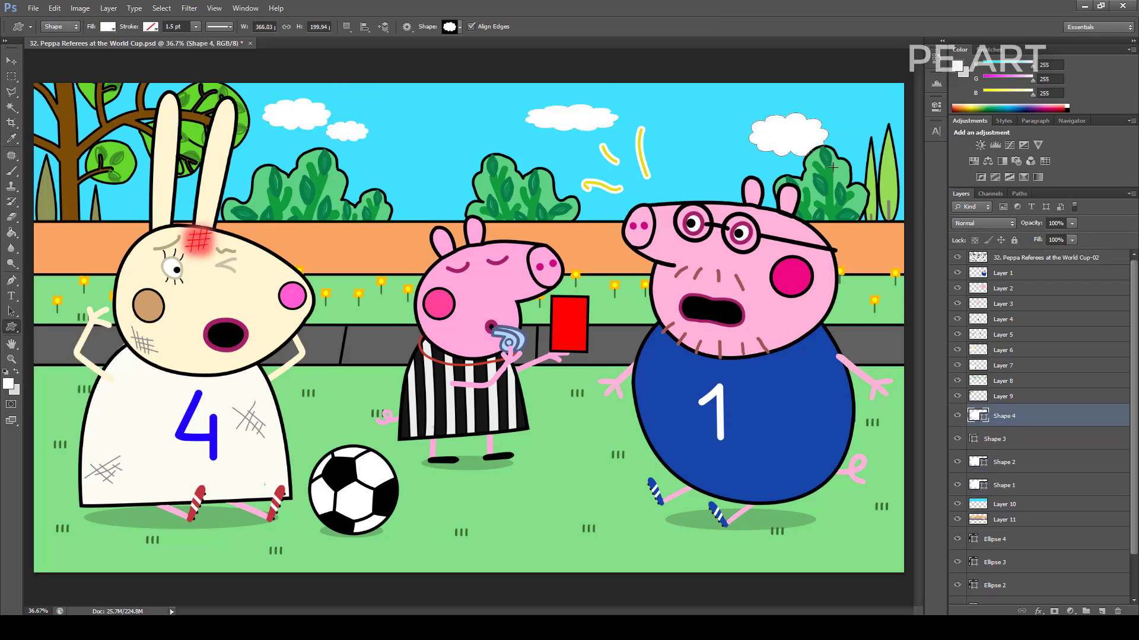
Select the grass layer, Layer 12
{"action": "scroll", "coordinate": [973, 445], "scroll_direction": "down", "scroll_amount": 3}
{"action": "left_click", "coordinate": [979, 581]}
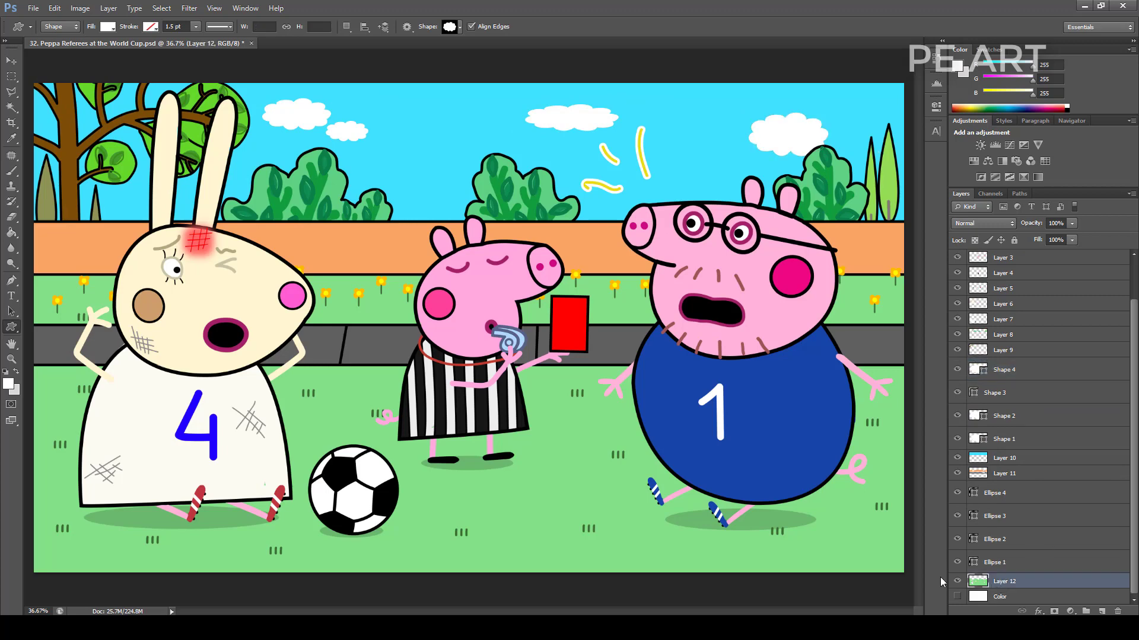